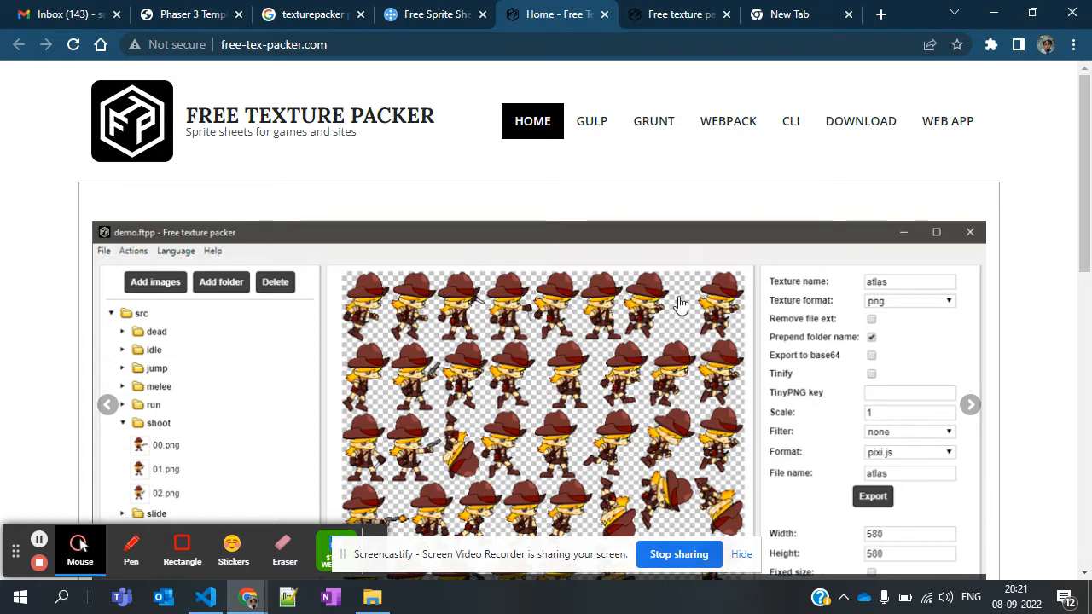
Look over the Free Texture Packer home page and open its web app
scroll(571, 422, down, 1)
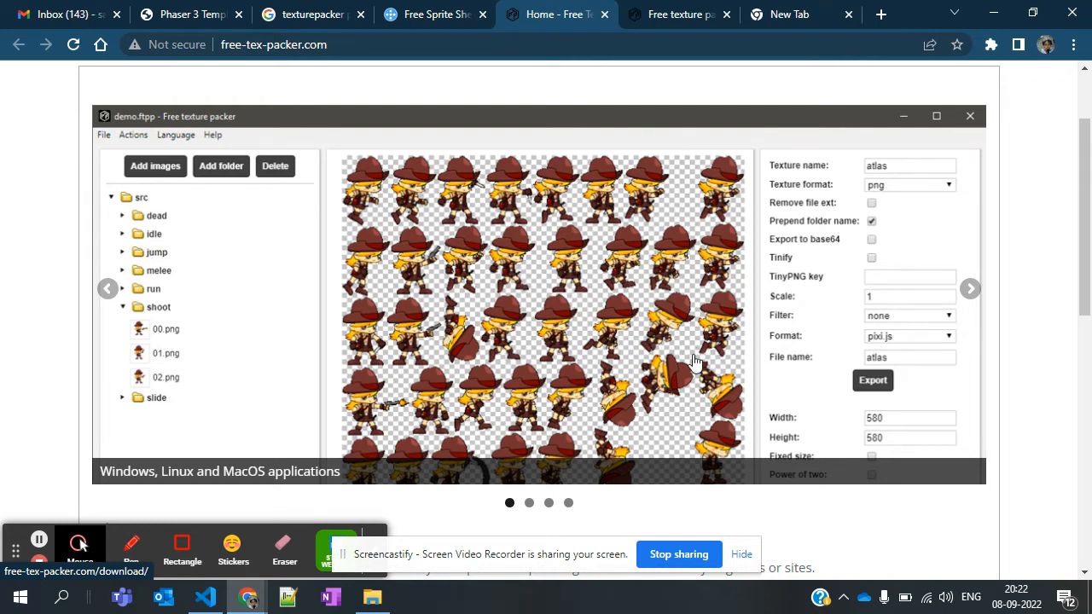
scroll(579, 374, up, 2)
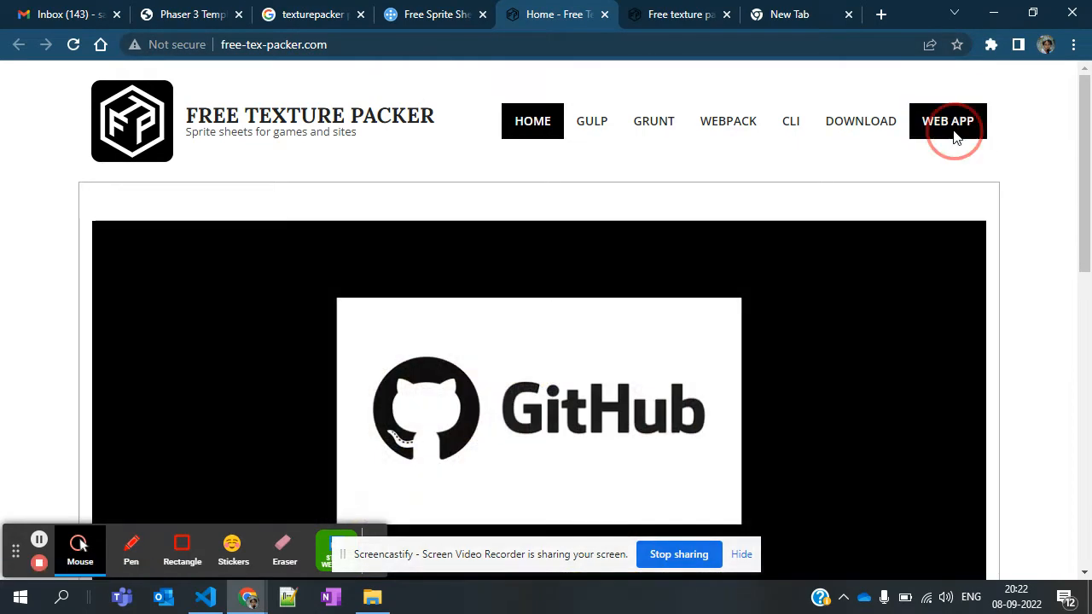
click(953, 135)
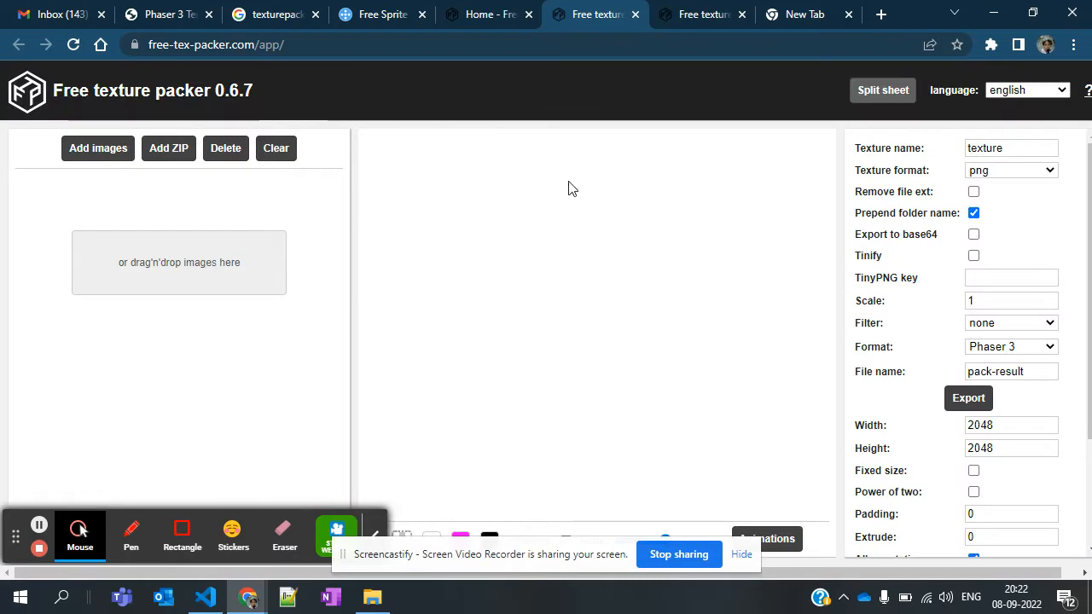
Add the images 3.png, 3_1.png, c.png and logo.png from the particles folder to the texture packer
click(103, 152)
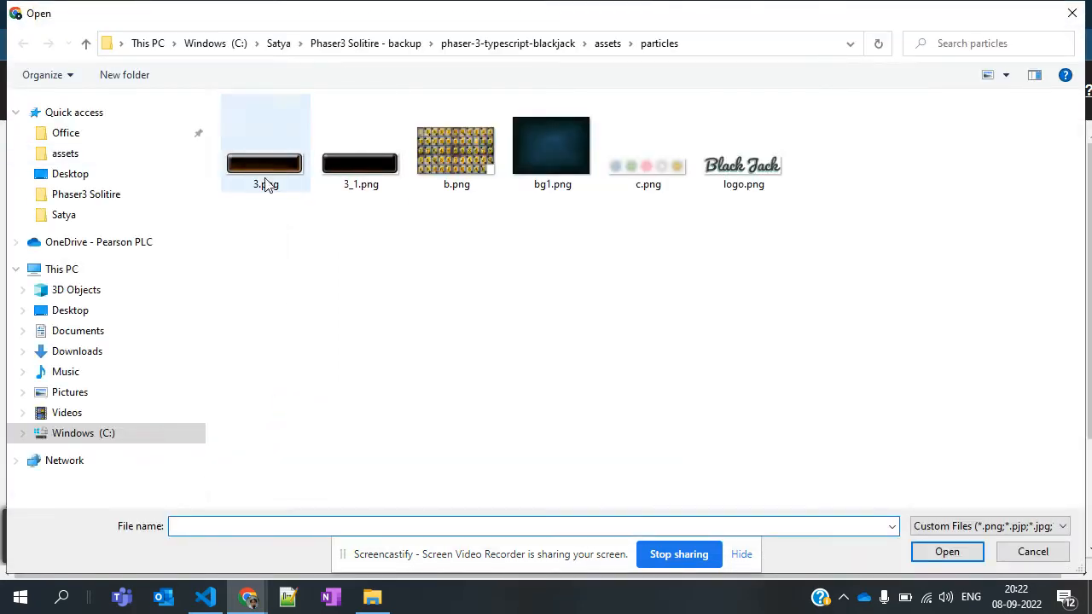
click(266, 185)
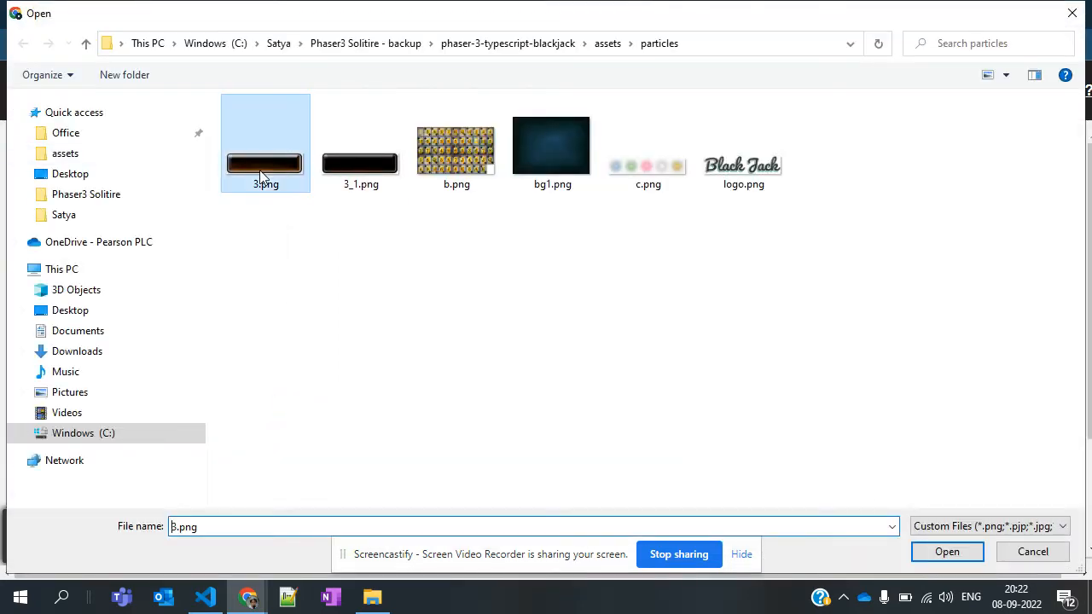
ctrl+click(347, 174)
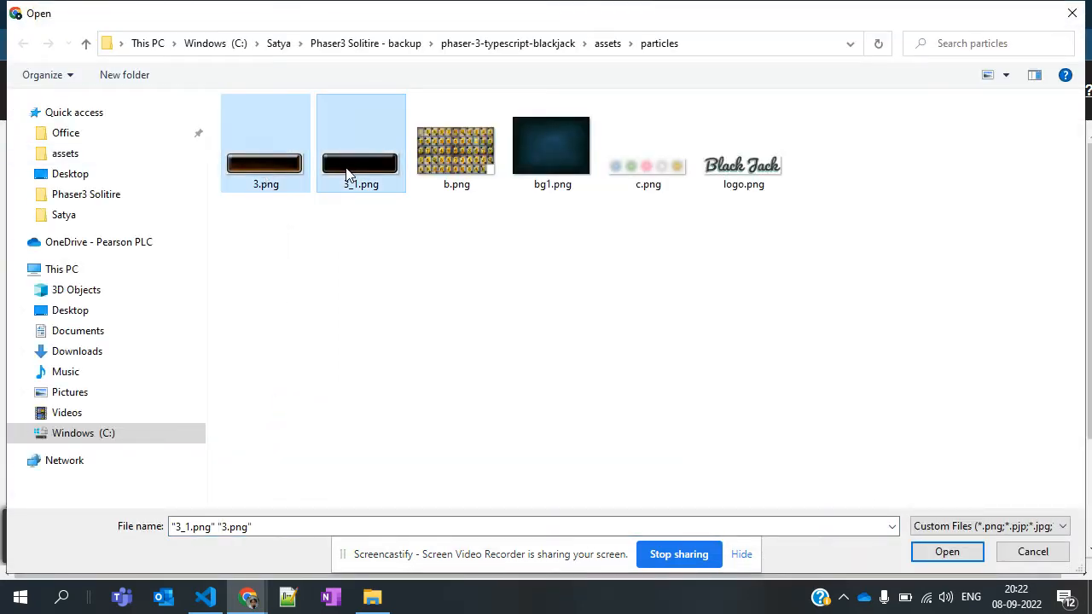
ctrl+click(647, 164)
ctrl+click(760, 166)
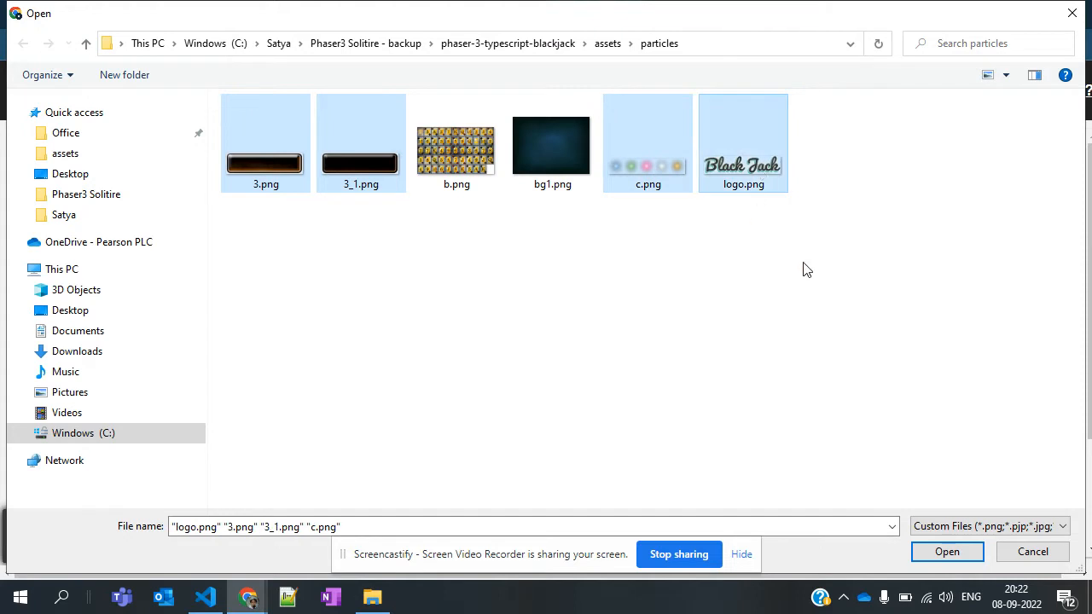
click(946, 551)
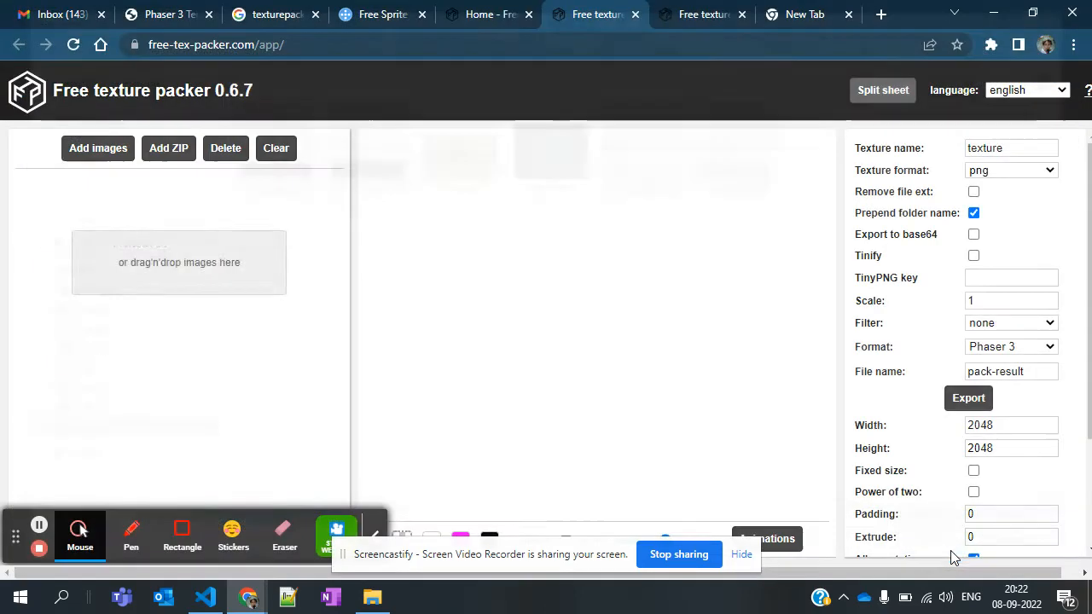
Examine the packed sprite sheet preview across its full width
scroll(527, 331, right, 10)
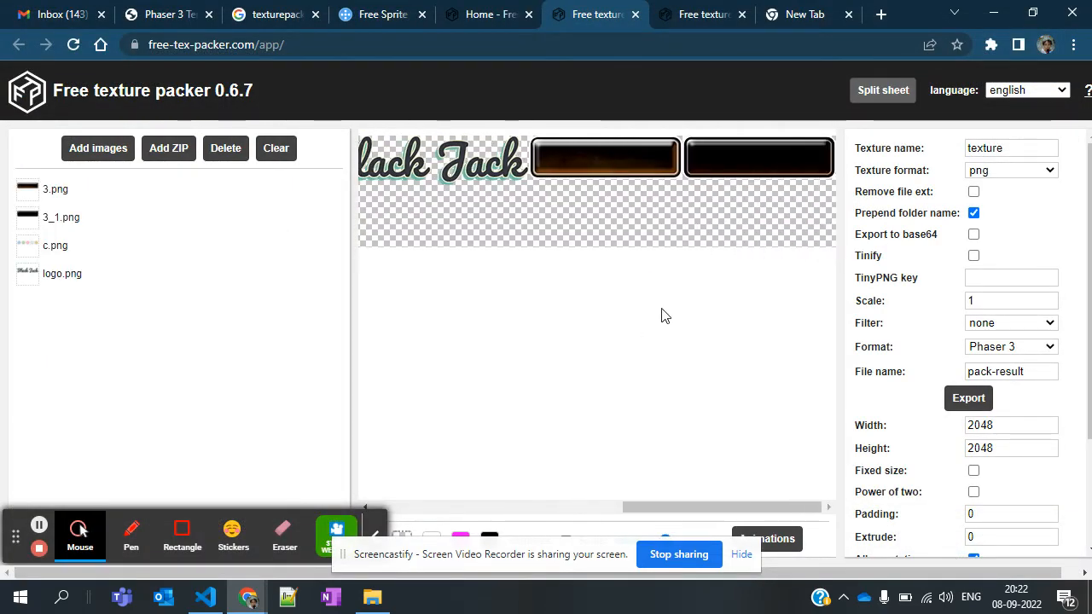
scroll(664, 315, left, 6)
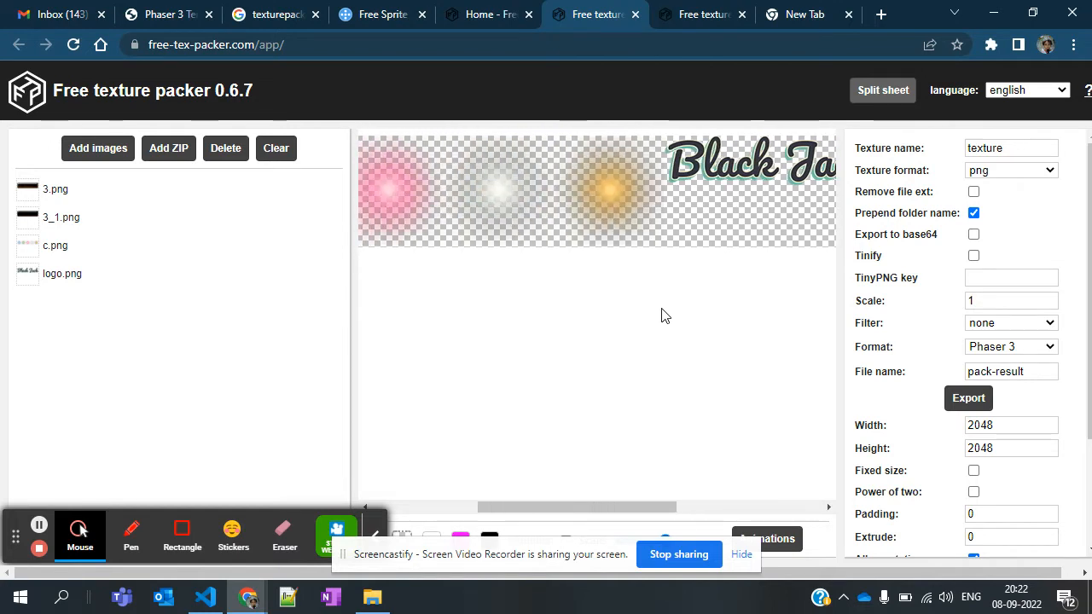
scroll(663, 315, left, 5)
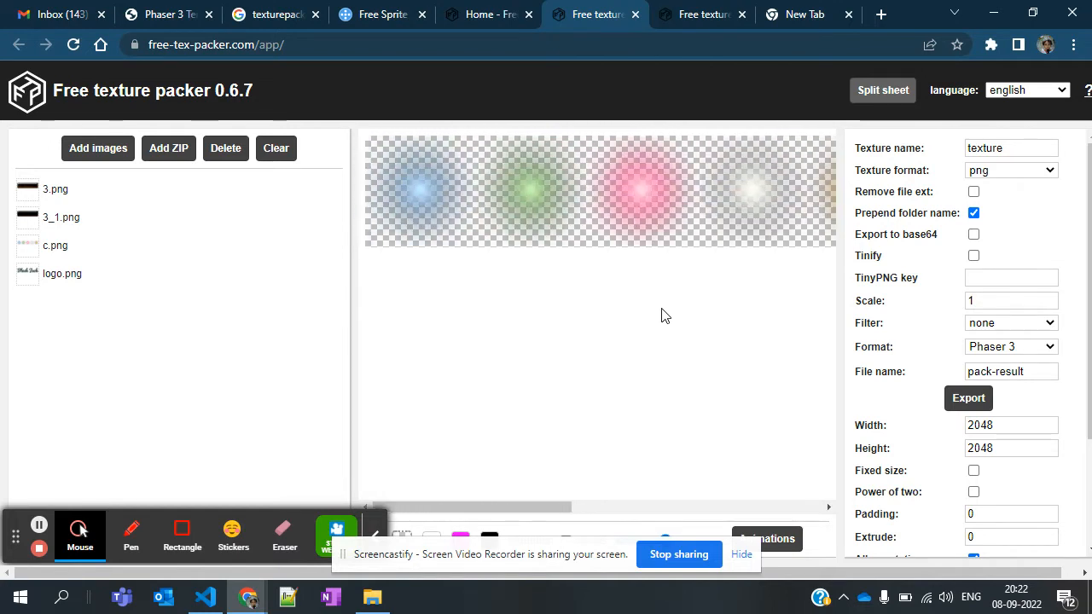
scroll(660, 316, right, 7)
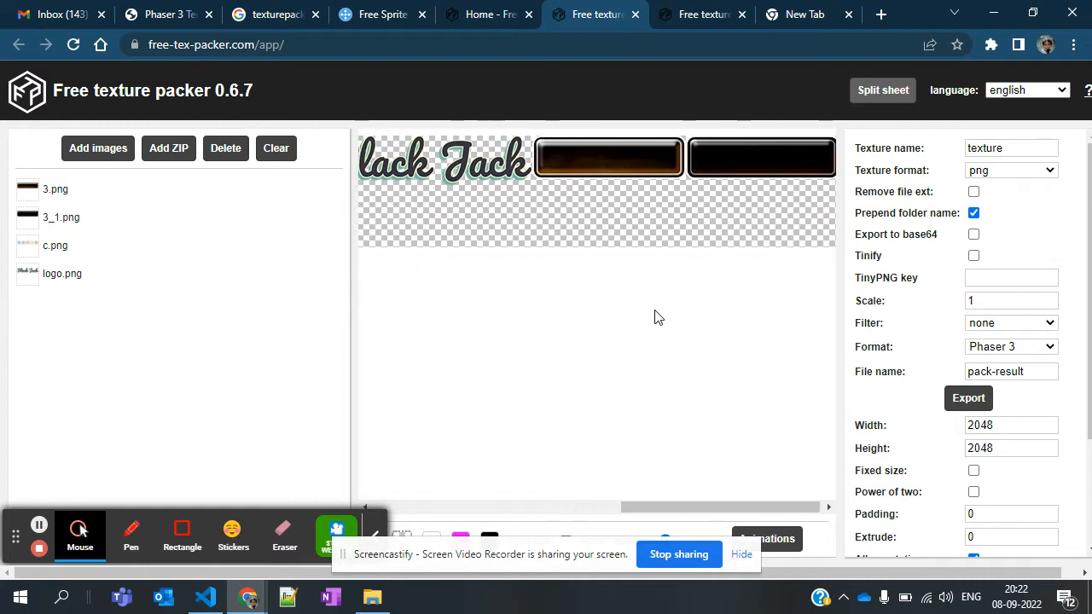
scroll(655, 317, right, 1)
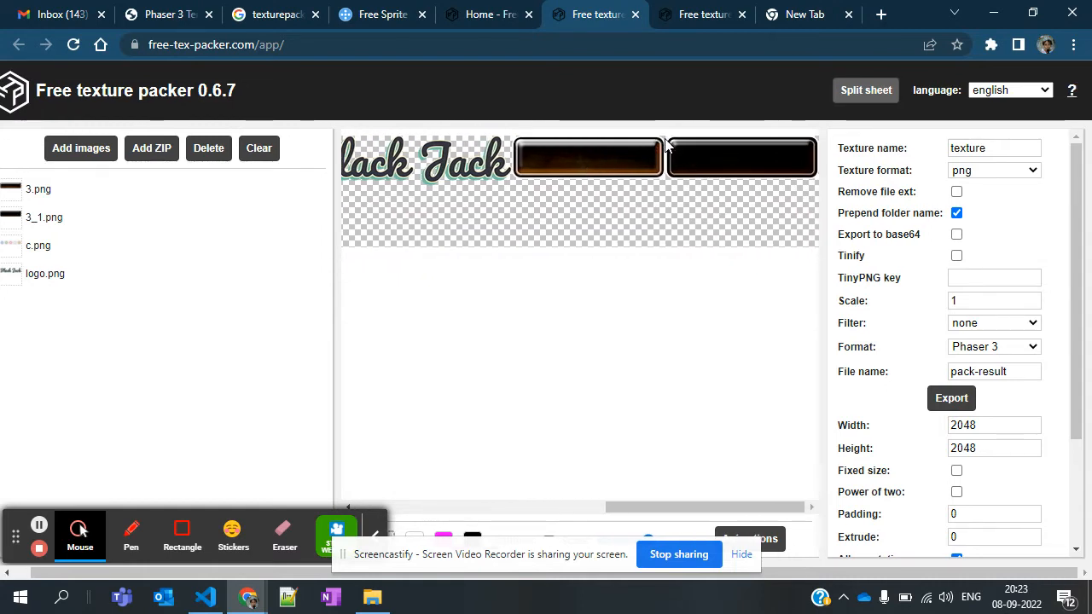
scroll(609, 246, left, 8)
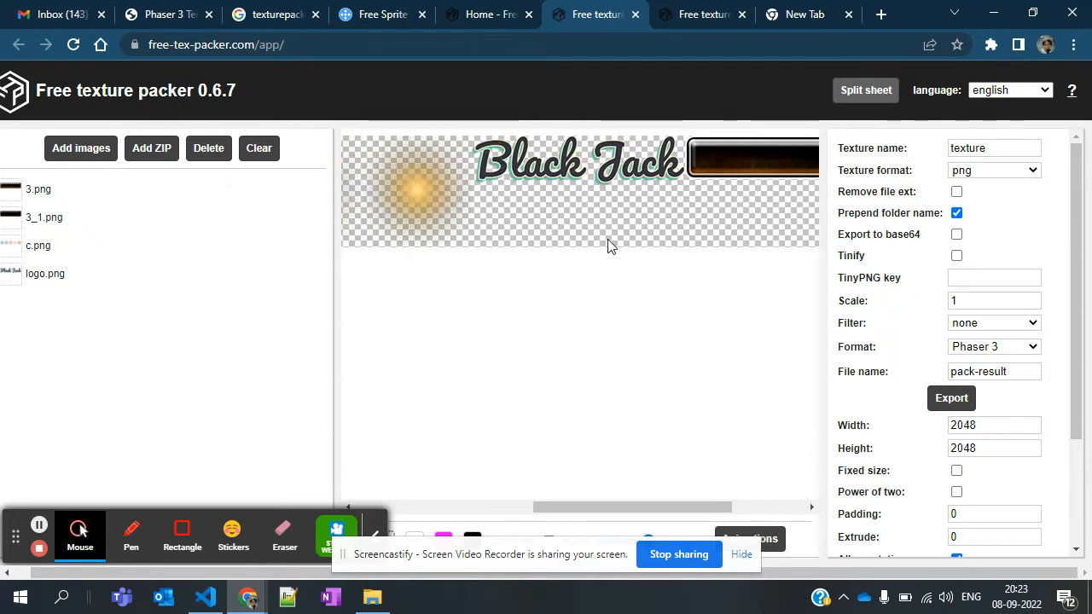
scroll(609, 246, left, 3)
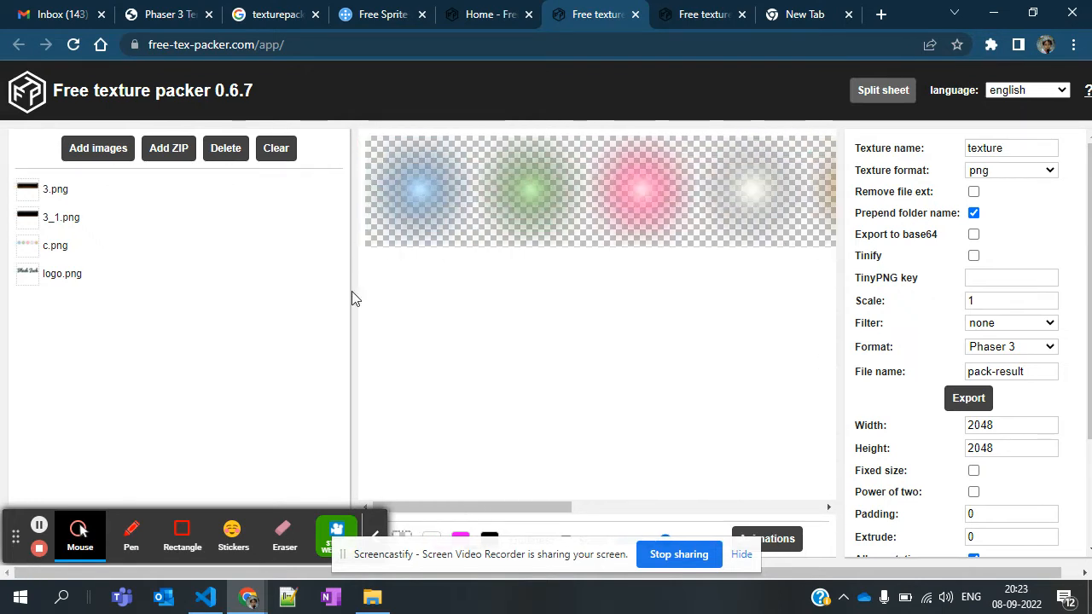
Review the export formats, keeping Phaser 3, and try jpg as the texture format before restoring png
click(1048, 355)
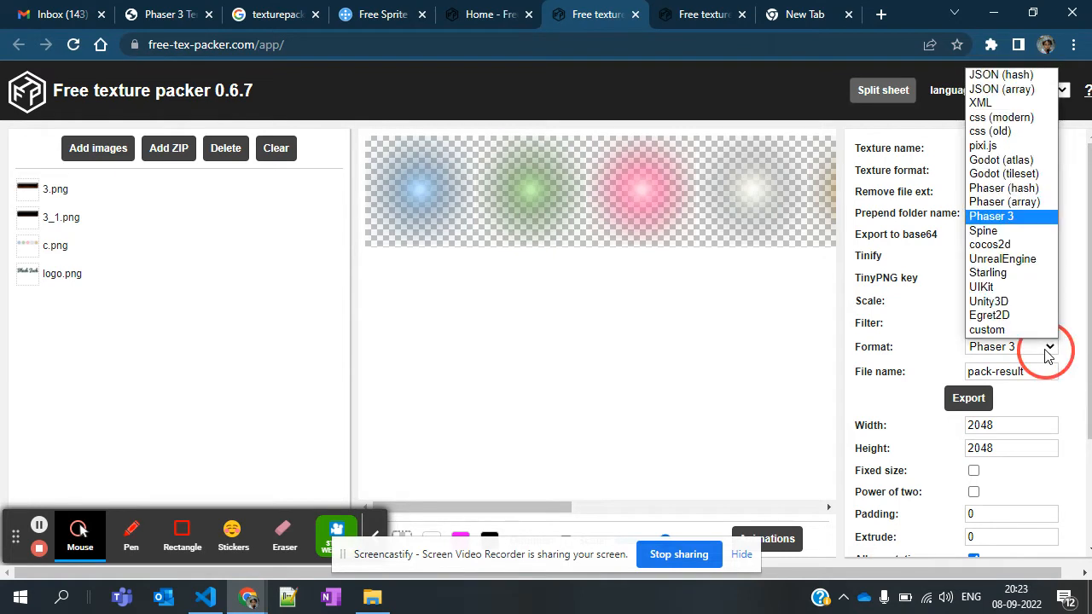
click(1047, 354)
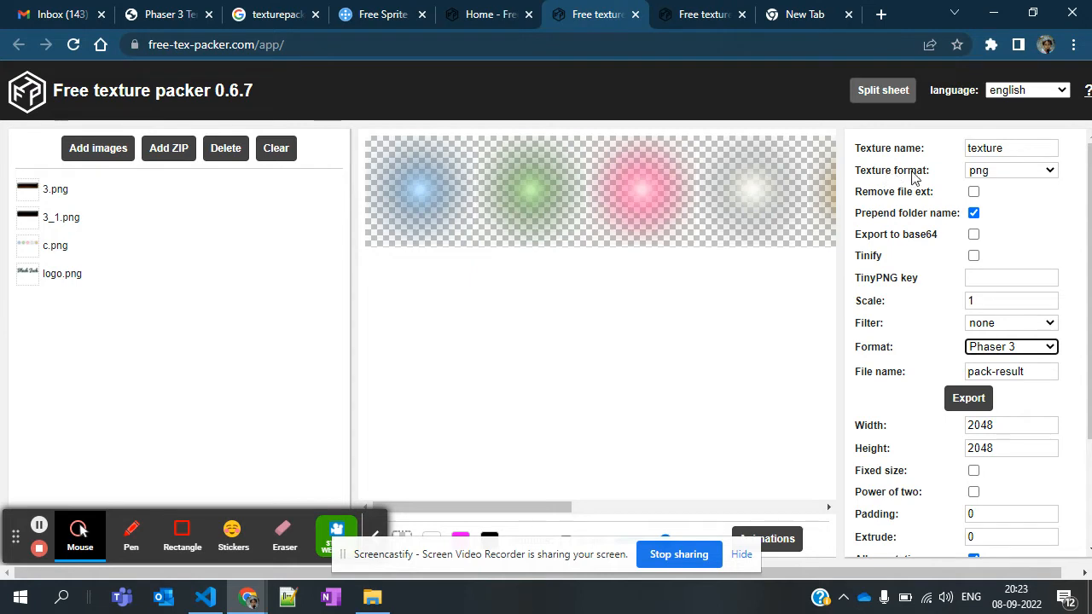
click(1027, 172)
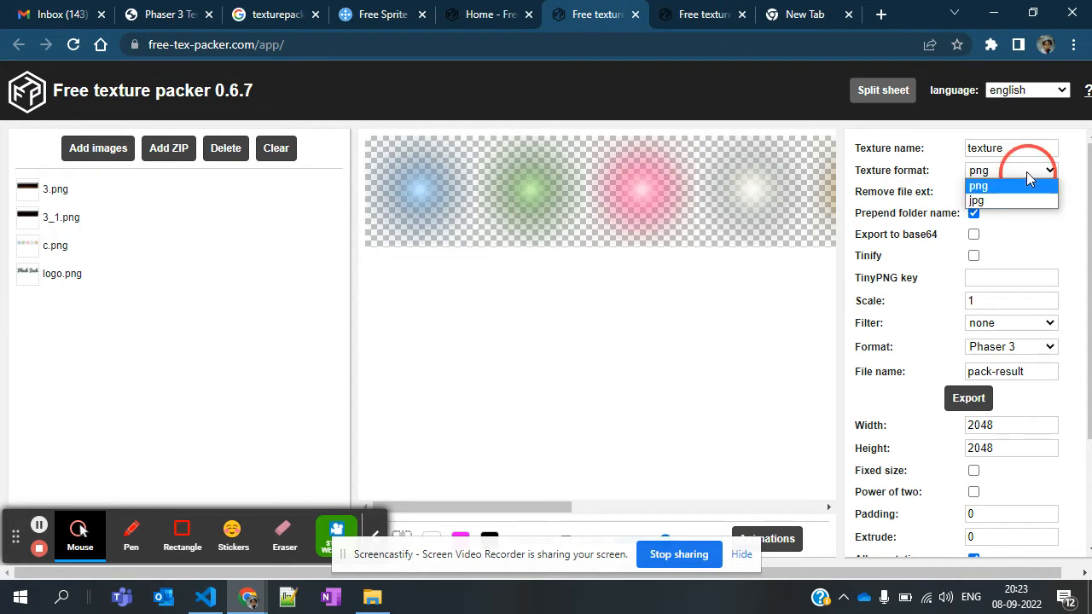
click(1019, 198)
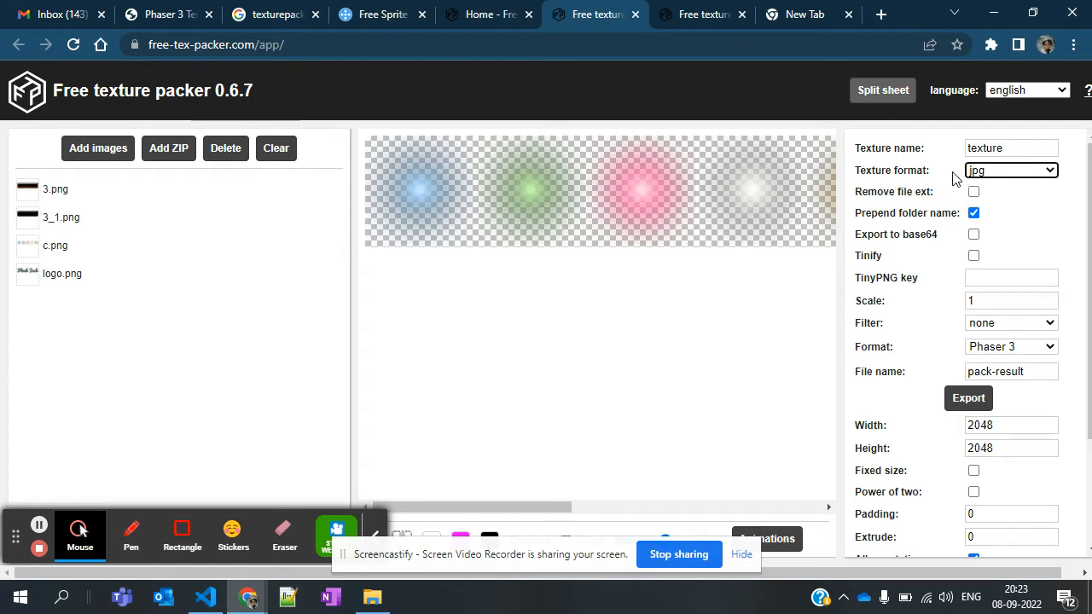
click(1031, 174)
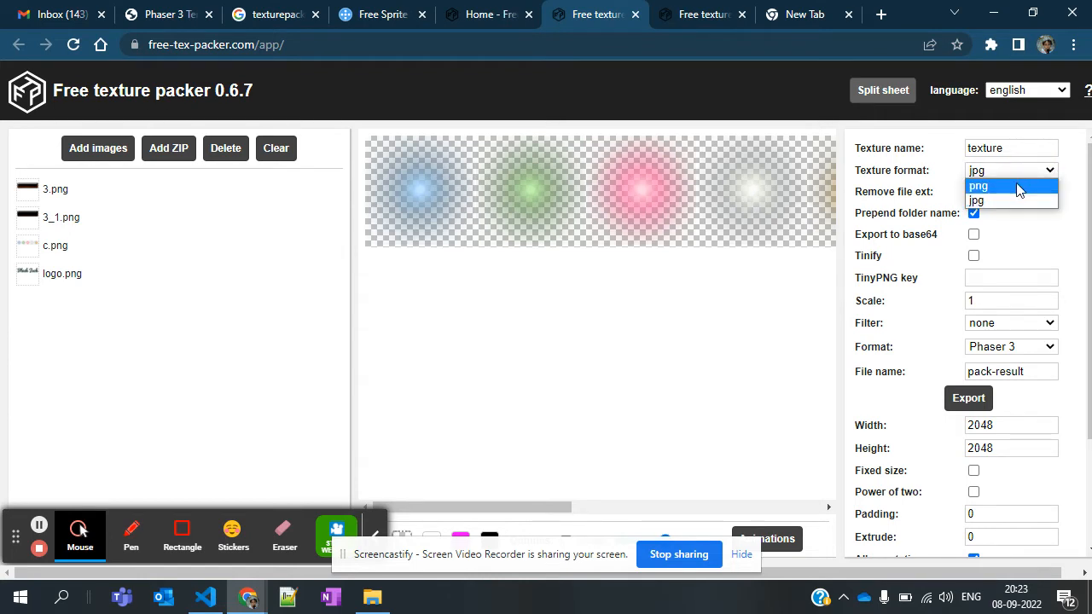
click(1017, 186)
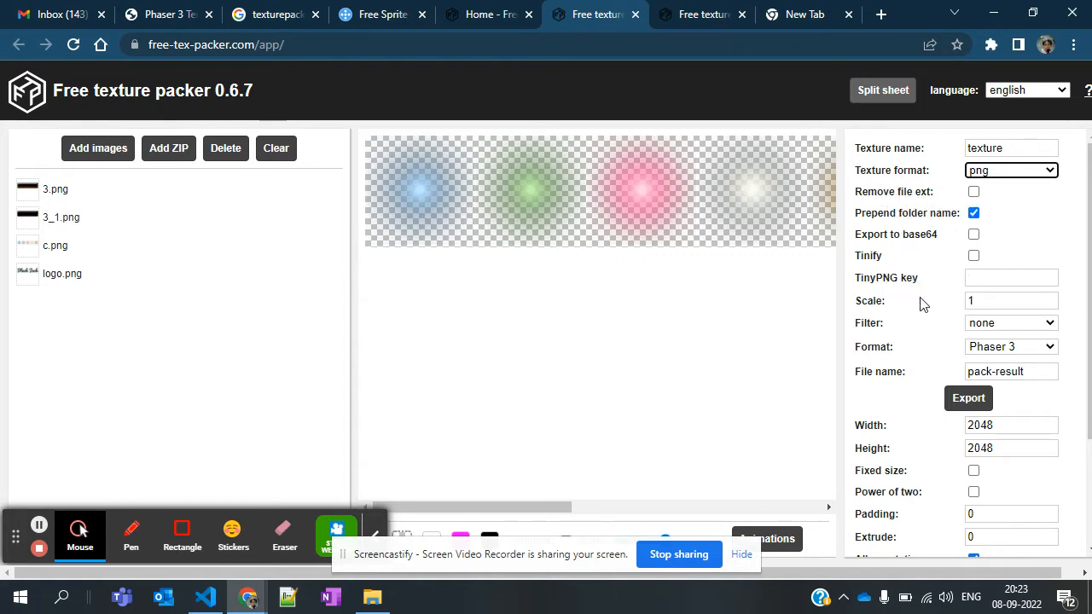
Set the trim mode to crop and check the packed sprite sheet preview
scroll(909, 364, down, 2)
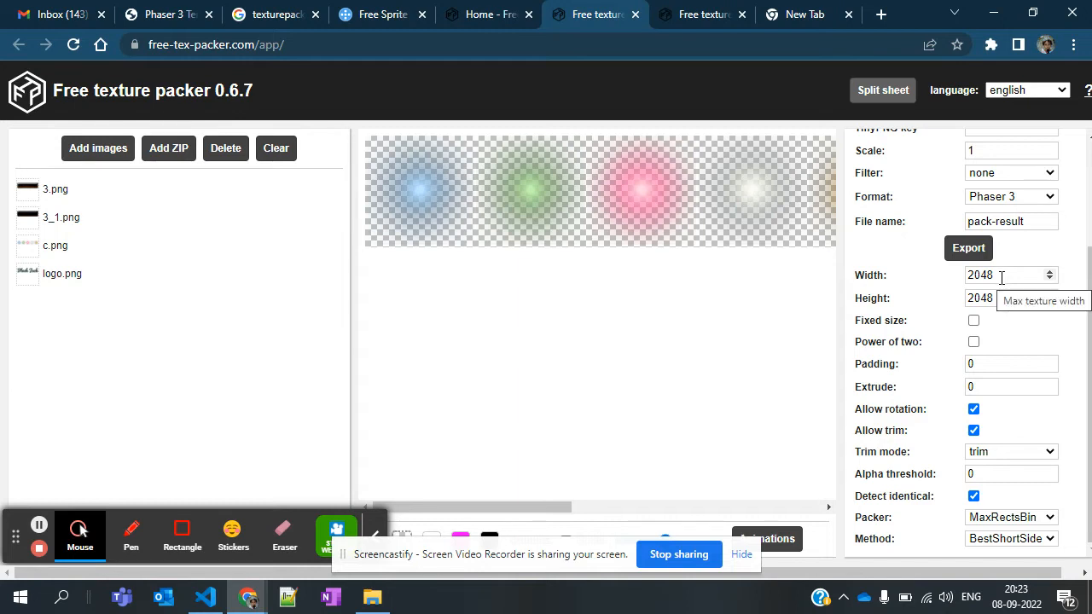
scroll(881, 337, up, 2)
scroll(881, 337, down, 1)
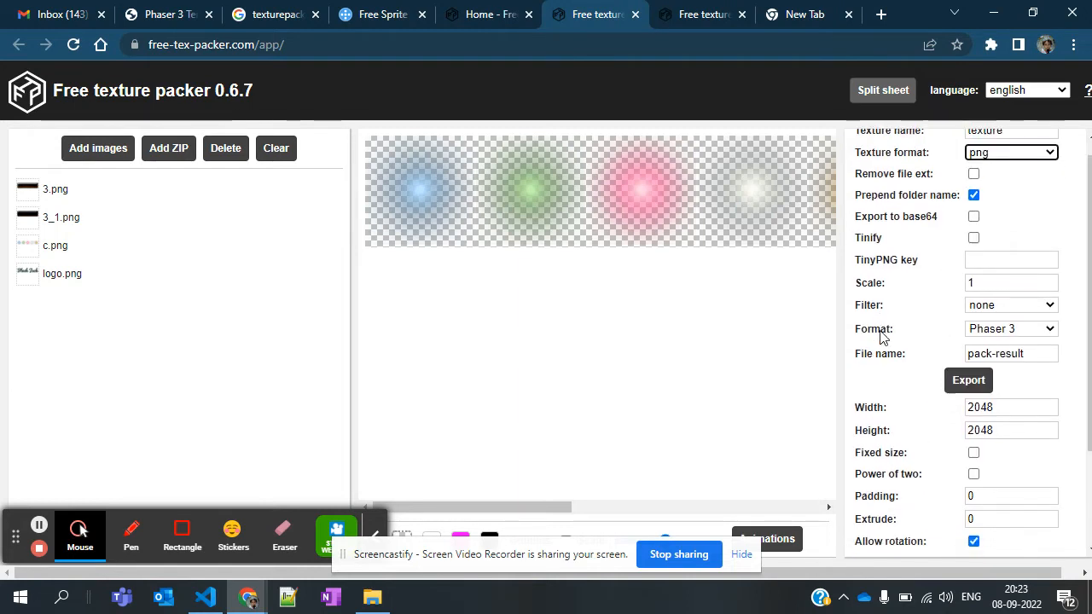
scroll(881, 337, down, 2)
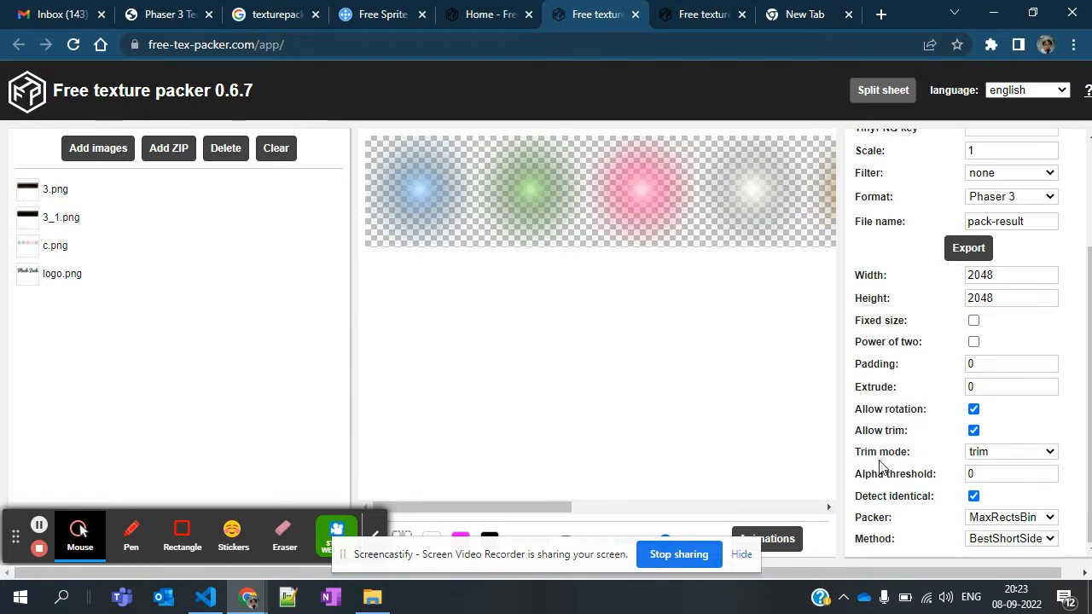
click(1020, 458)
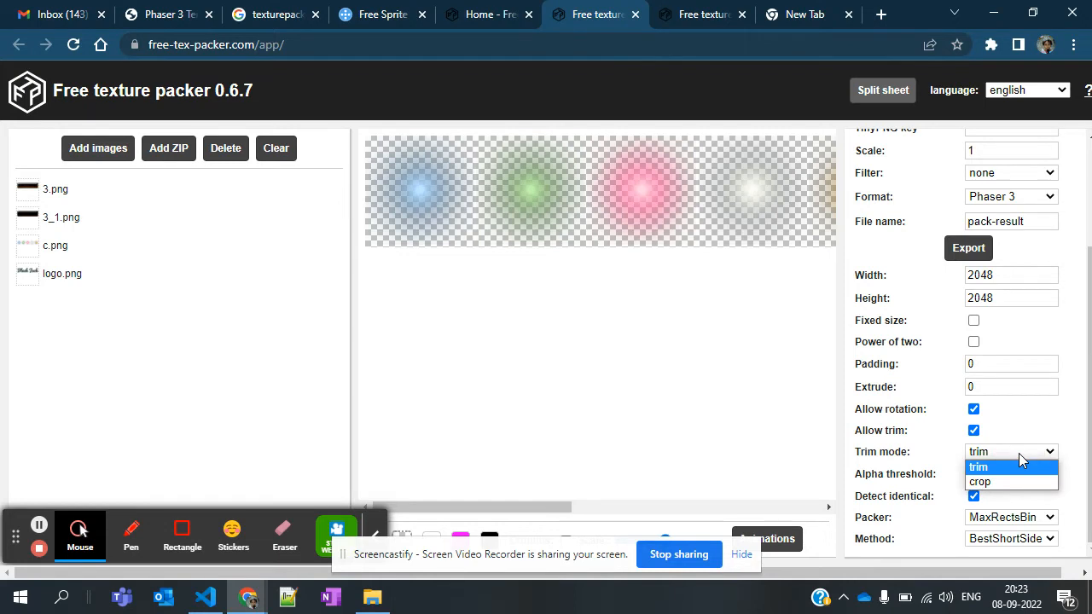
click(998, 482)
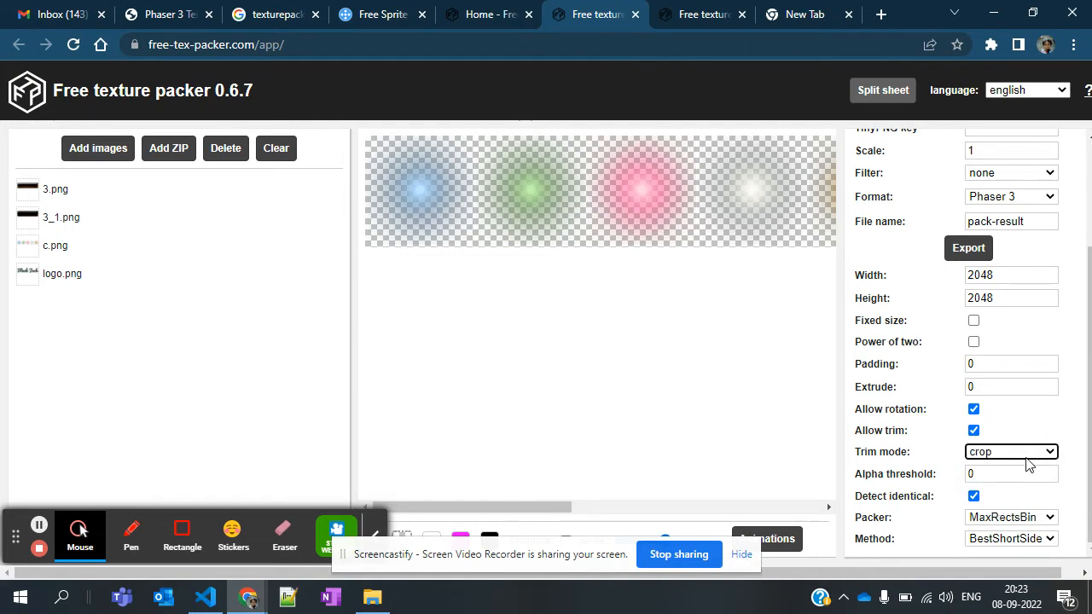
click(771, 415)
scroll(772, 415, right, 3)
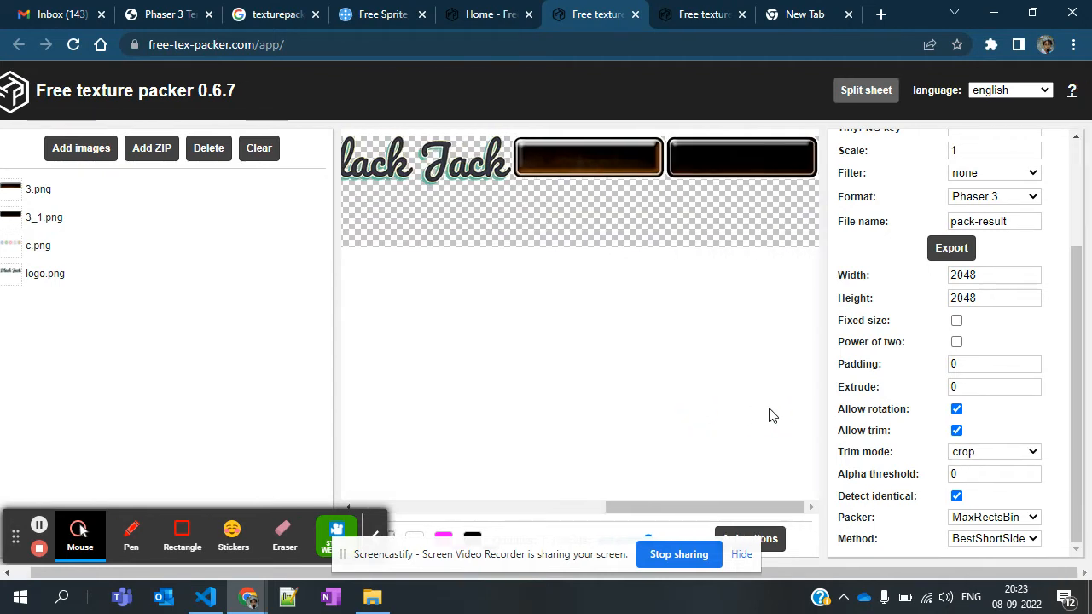
scroll(771, 415, left, 1)
scroll(772, 415, left, 5)
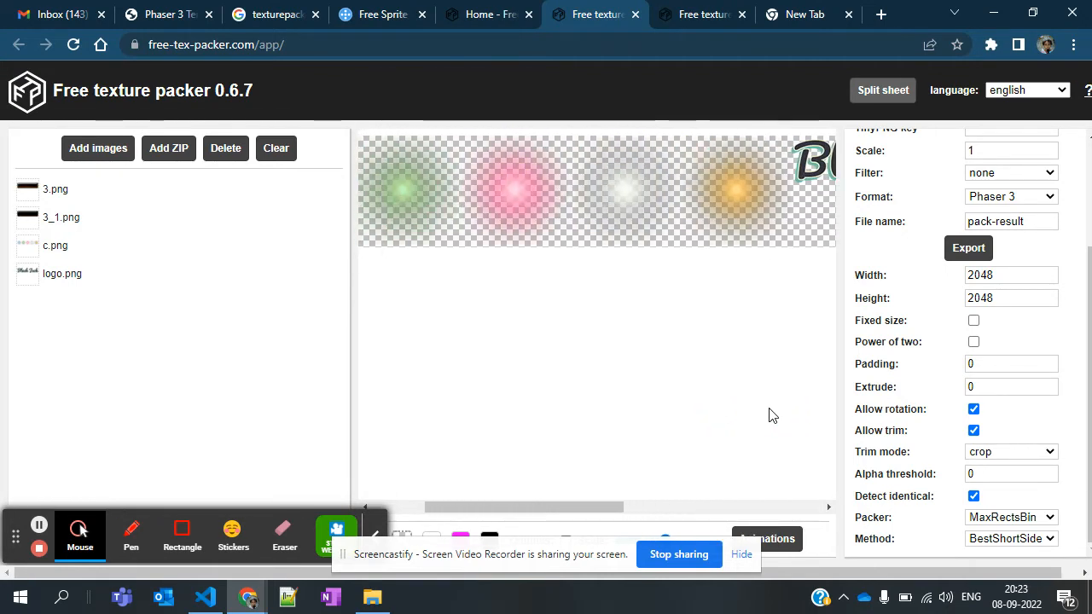
Export the sprite sheet as pack-result.zip into the phaser-3-typescript-blackjack folder
scroll(996, 284, up, 1)
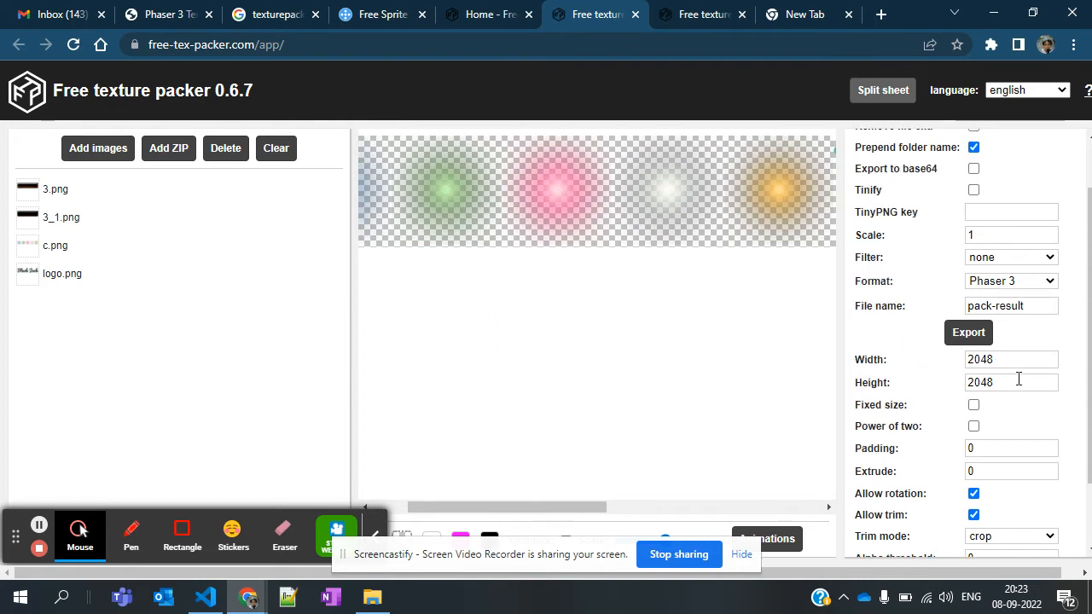
scroll(1026, 395, down, 1)
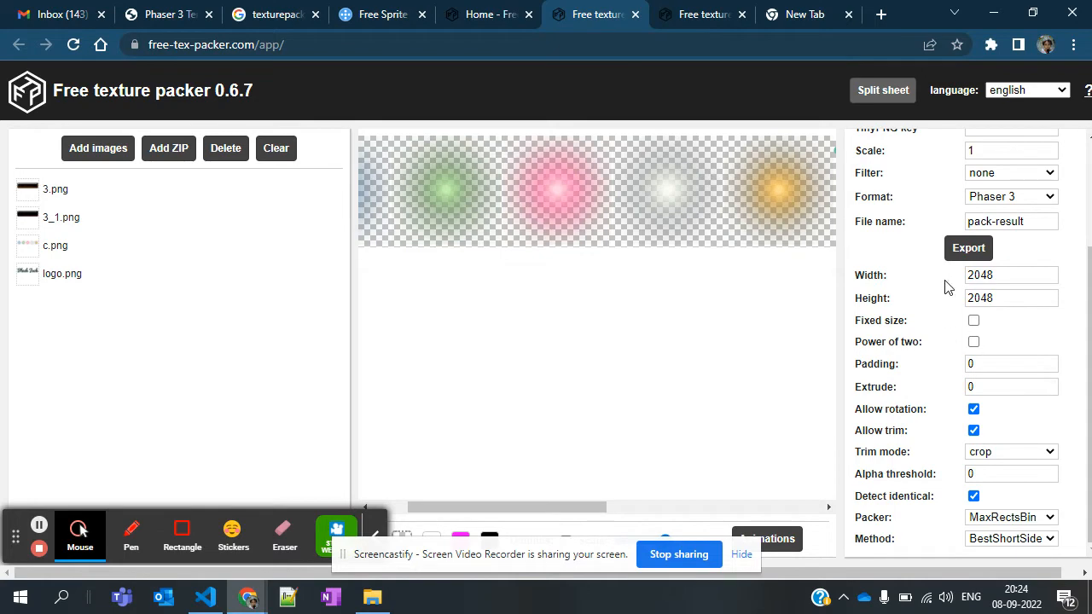
click(964, 253)
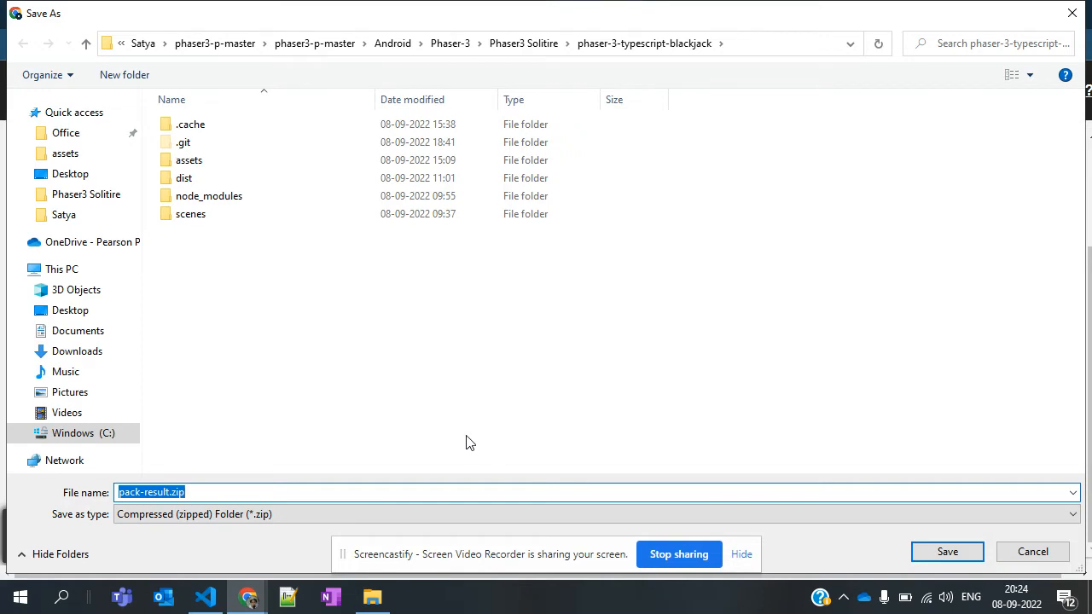
click(939, 554)
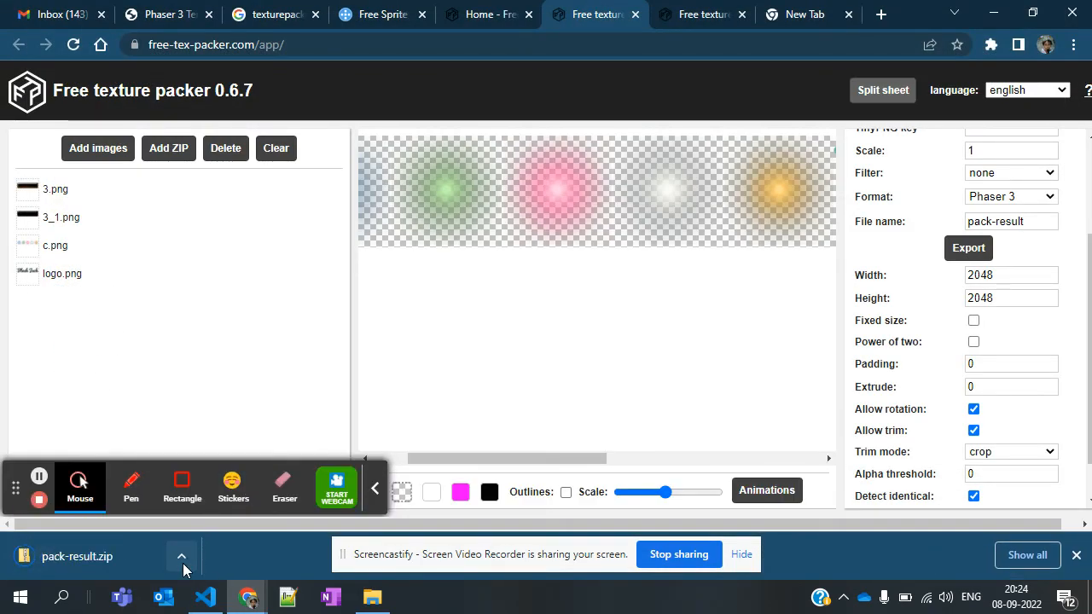
Show pack-result.zip in its folder and extract it into a pack-result subfolder of phaser-3-typescript-blackjack
click(182, 563)
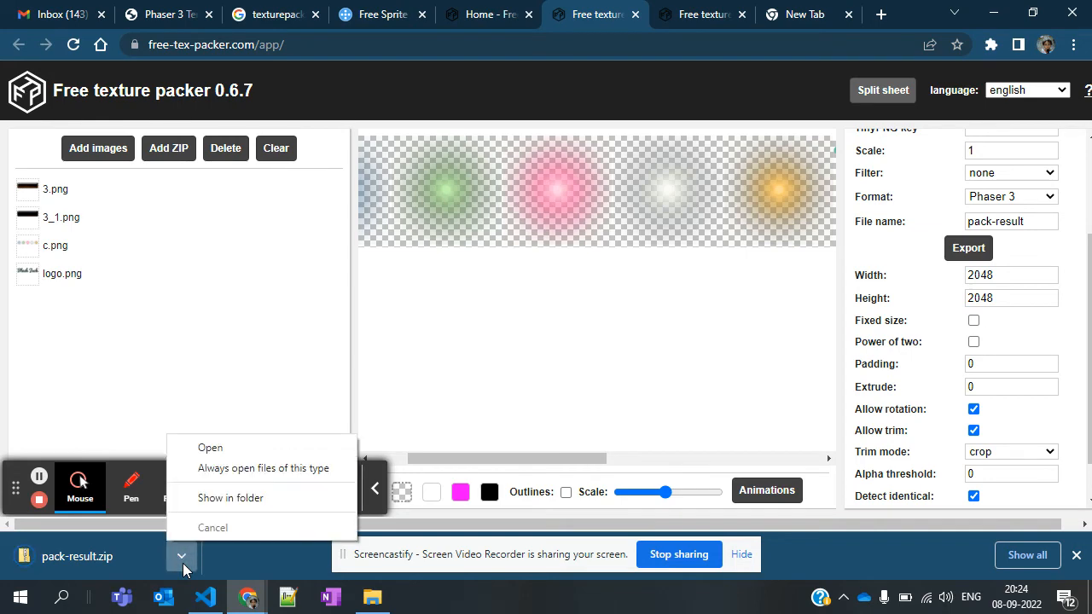
click(252, 508)
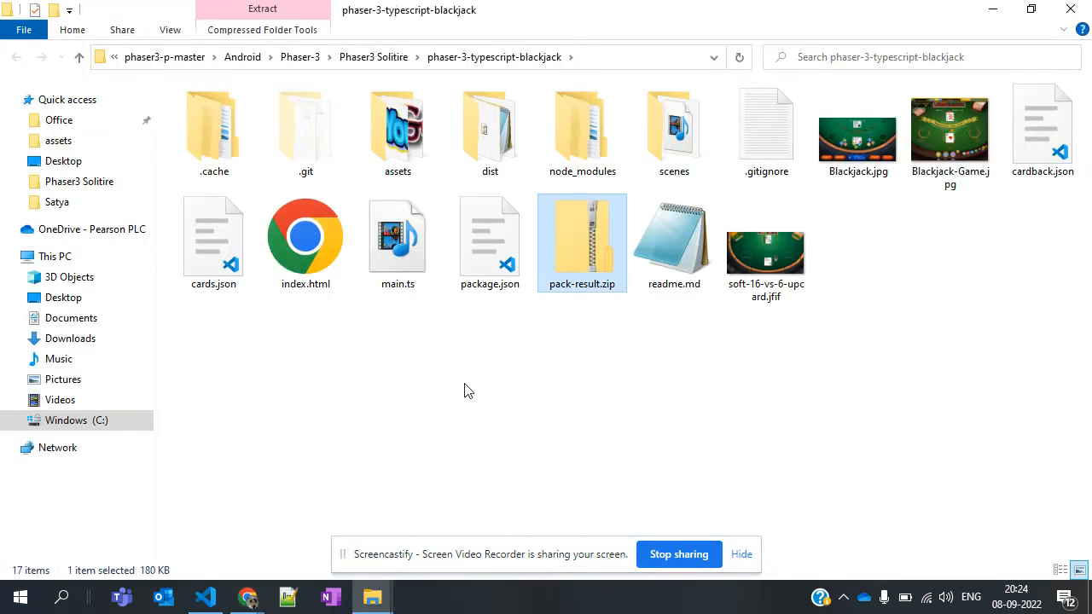
right_click(565, 273)
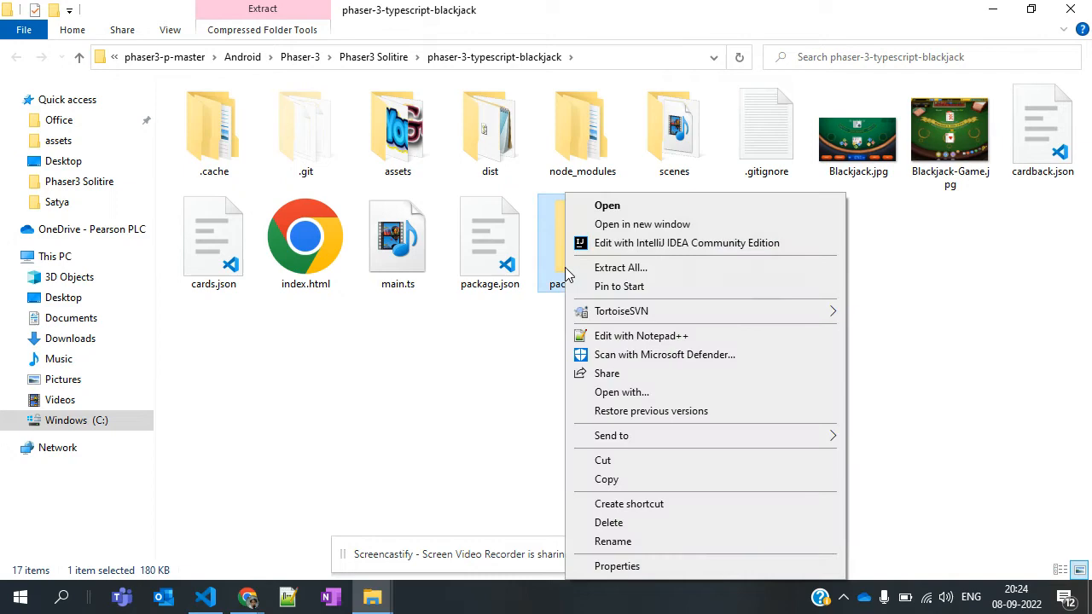
click(620, 267)
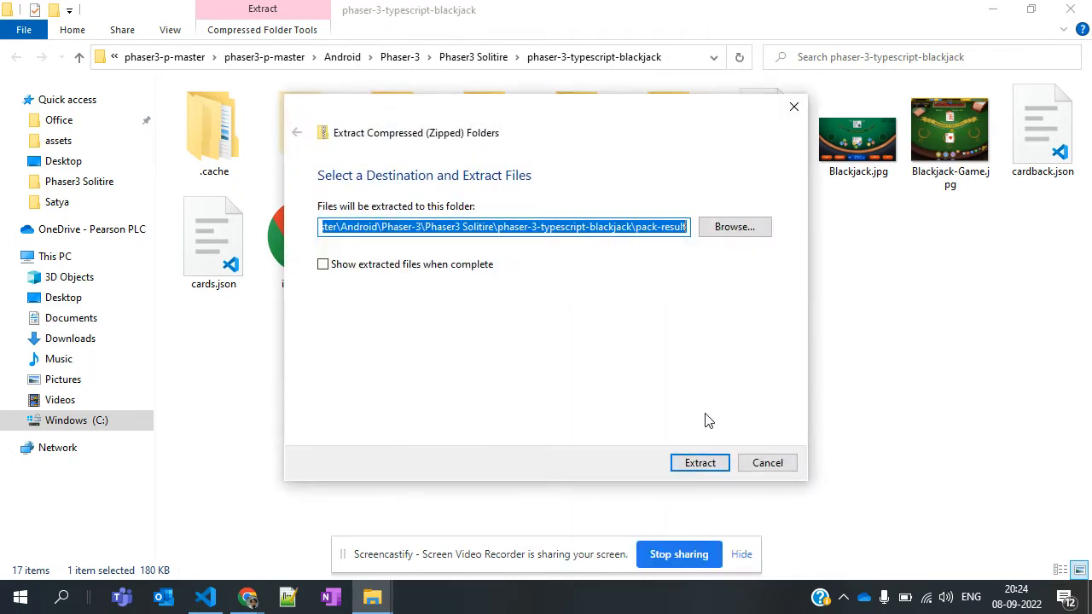
click(695, 465)
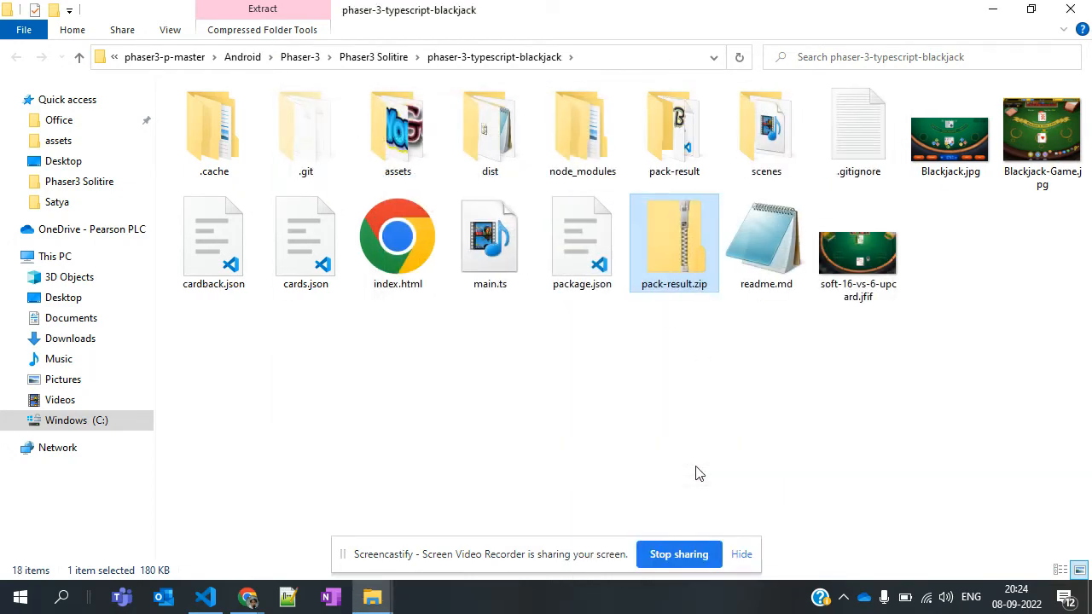
Open the extracted pack-result folder, view the texture.png sprite sheet and close the image viewer
double_click(683, 157)
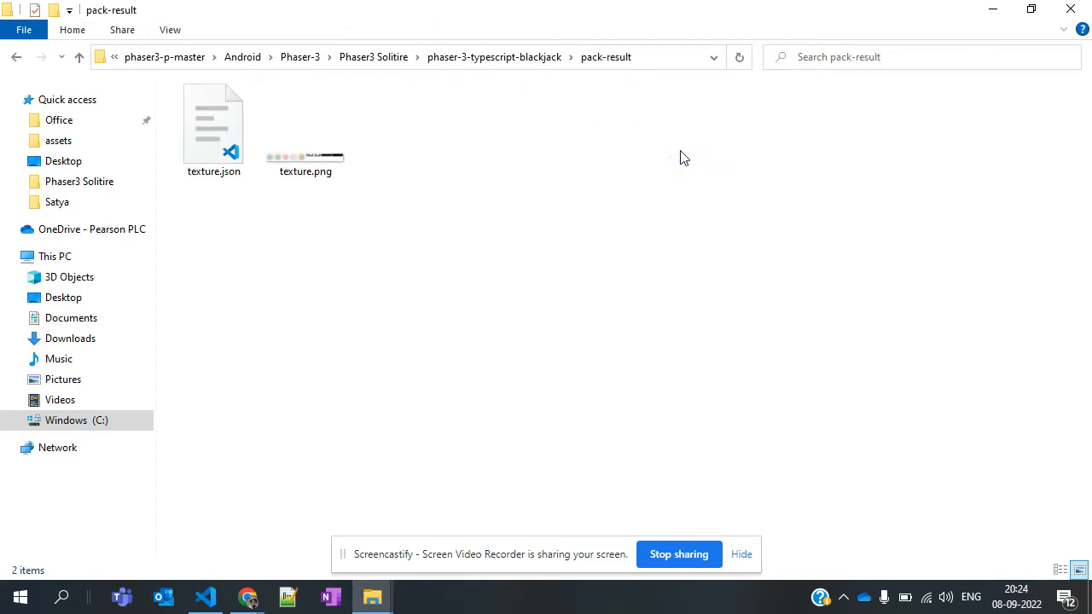
double_click(310, 160)
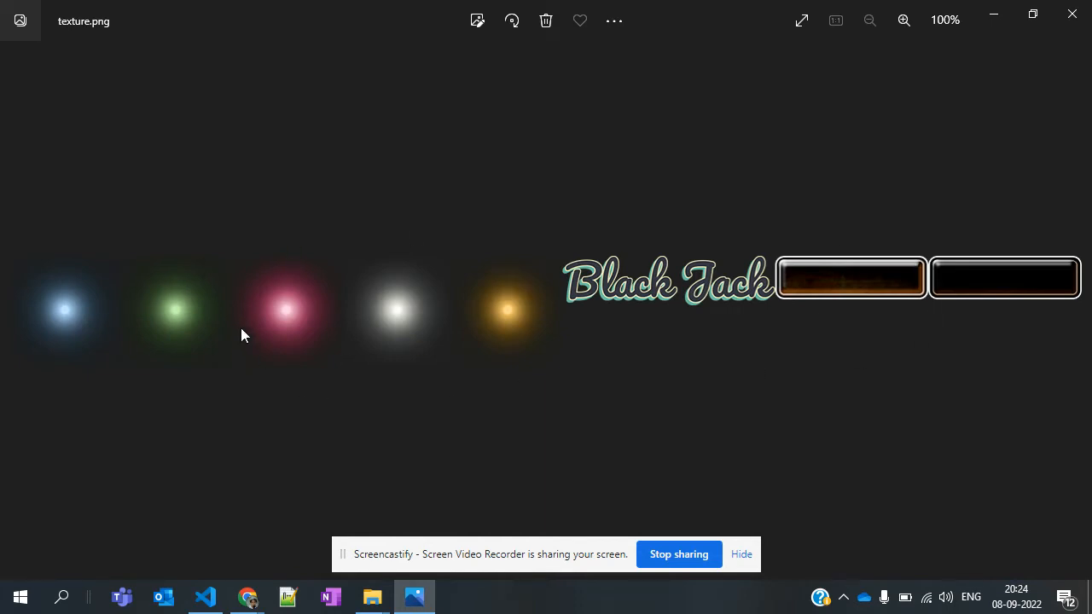
click(1066, 20)
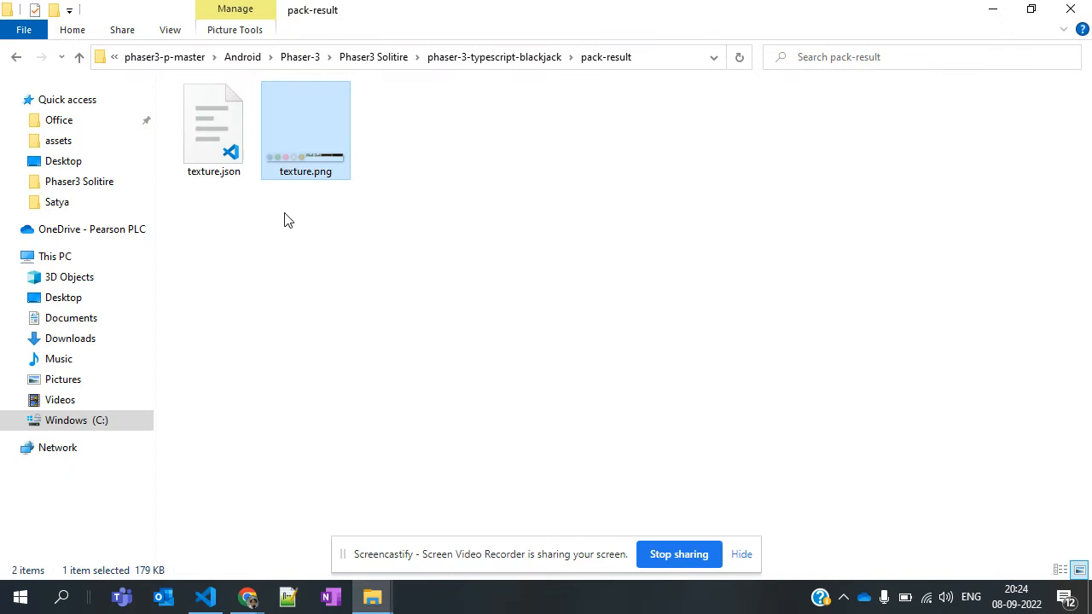
Open texture.json in Notepad++ and examine the texture size, the frames list and the c.png filename entry
click(225, 148)
right_click(226, 147)
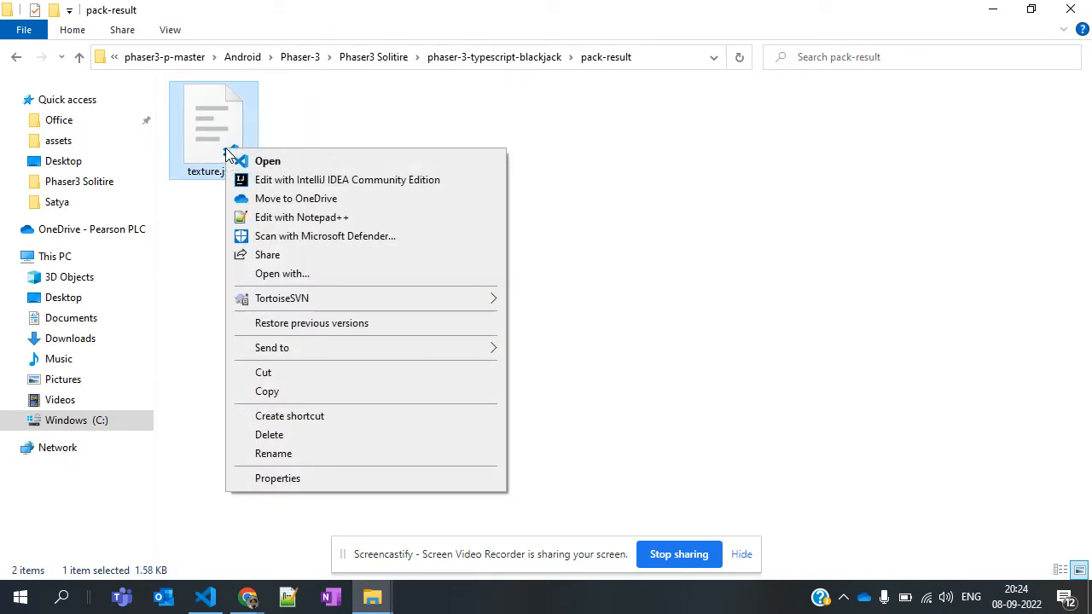
click(292, 217)
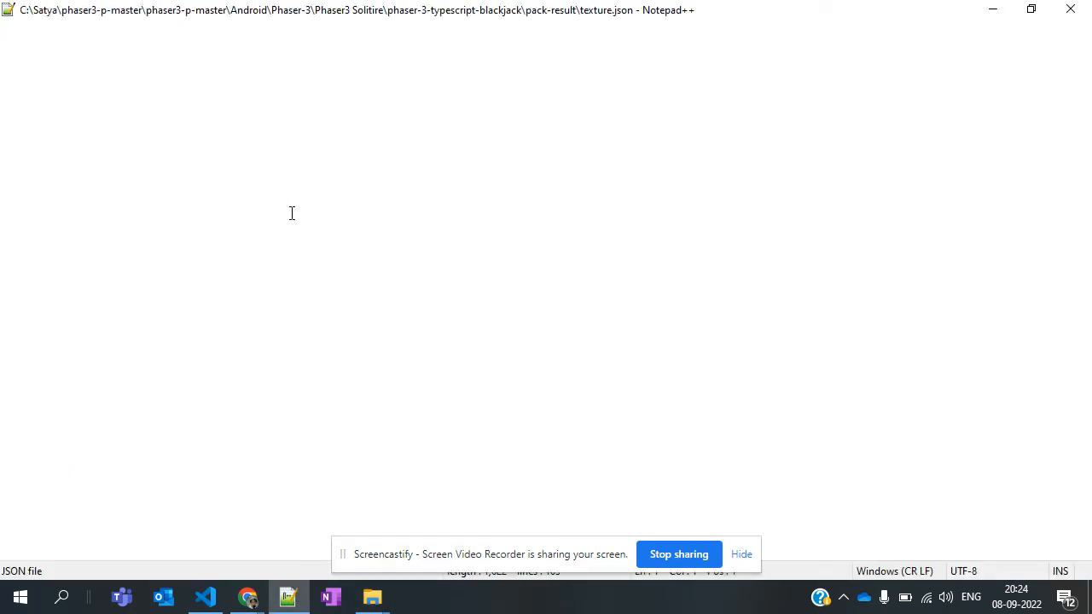
click(376, 266)
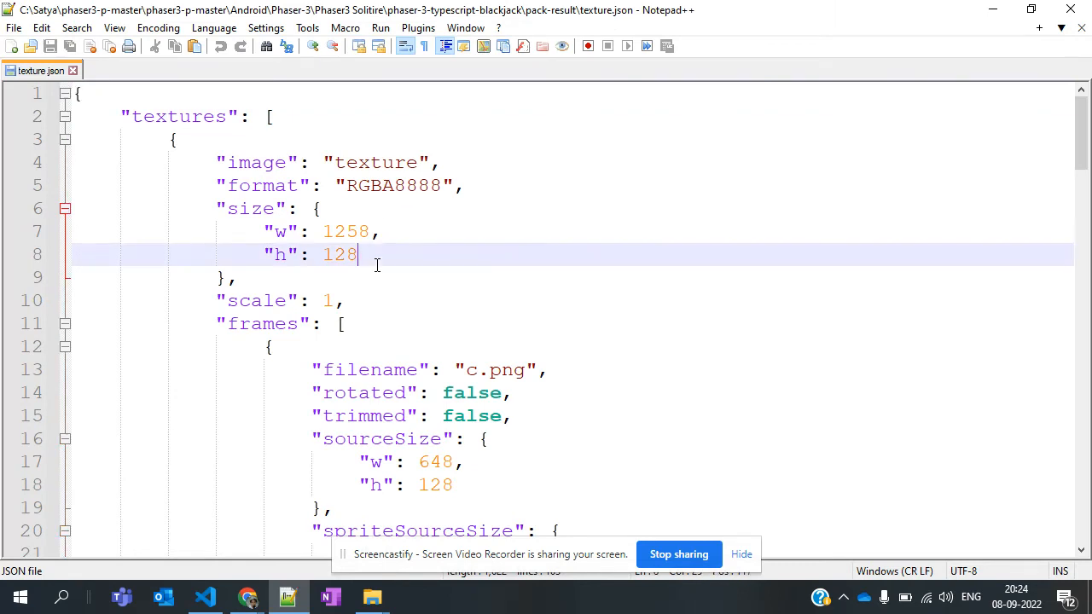
click(383, 320)
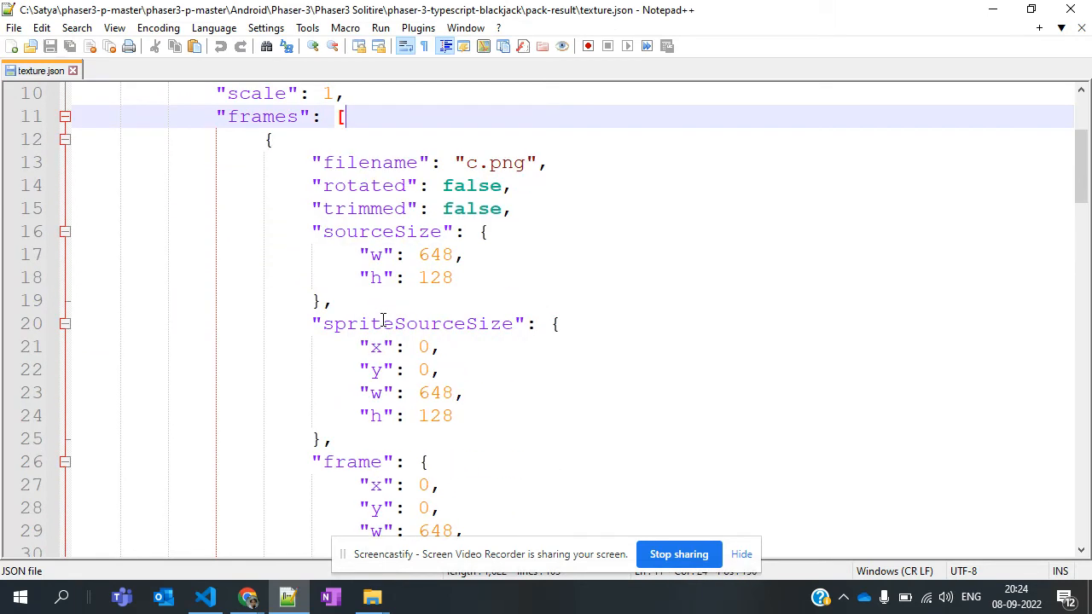
double_click(472, 163)
click(524, 162)
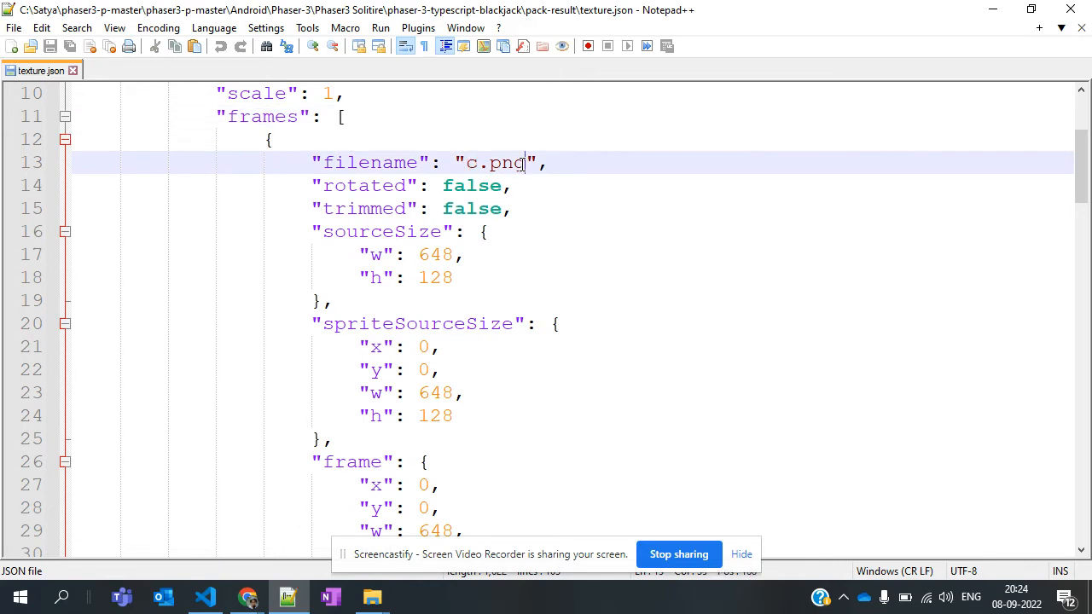
drag(528, 163, 468, 166)
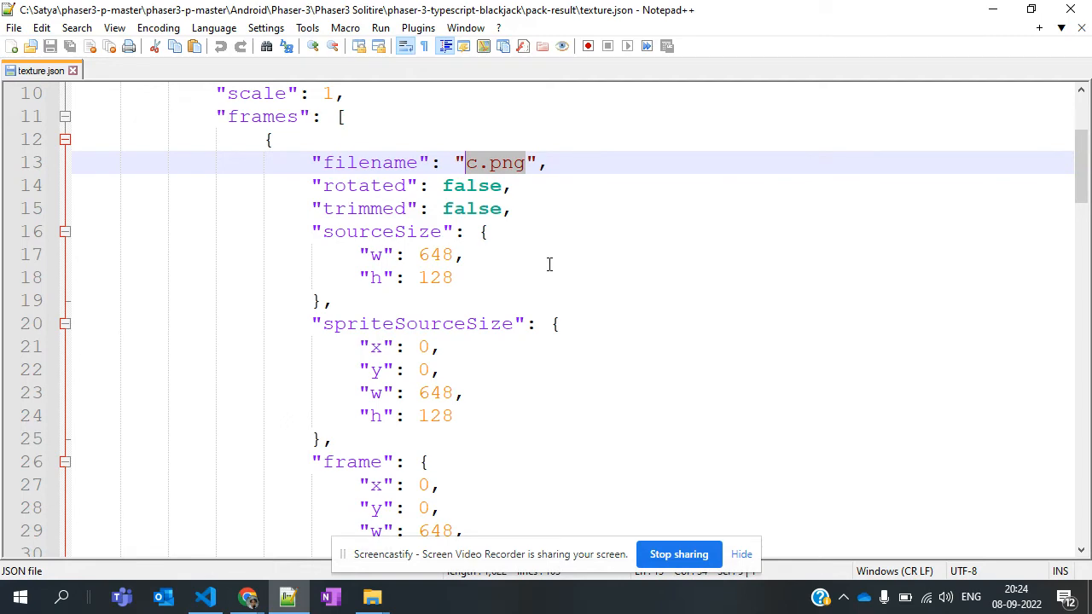
Read through the 3.png and 3_1.png frame entries down to the end of the frames list in texture.json
scroll(549, 265, down, 12)
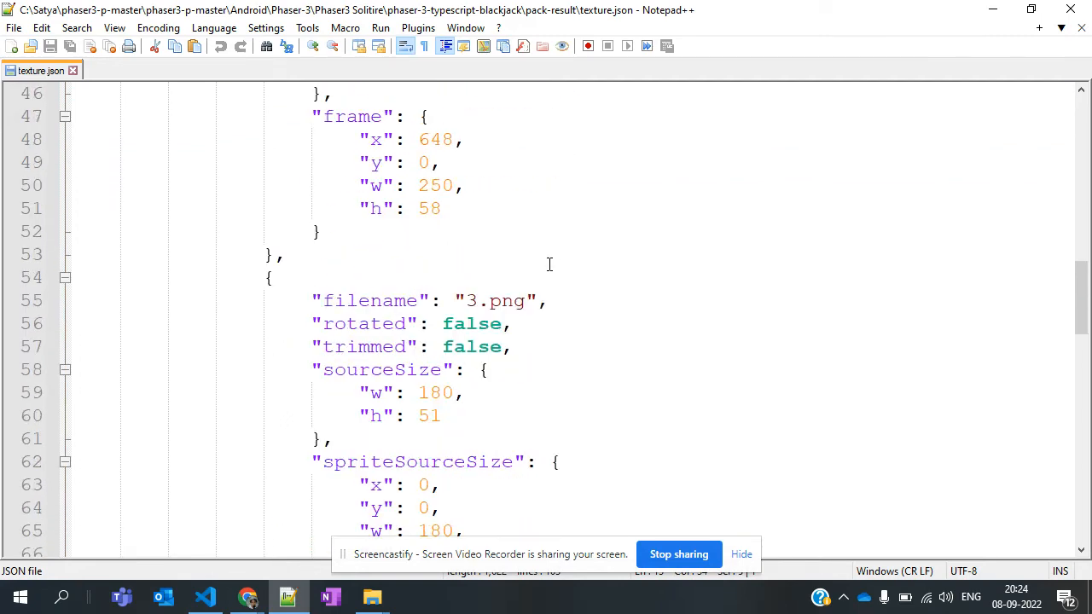
scroll(468, 309, down, 9)
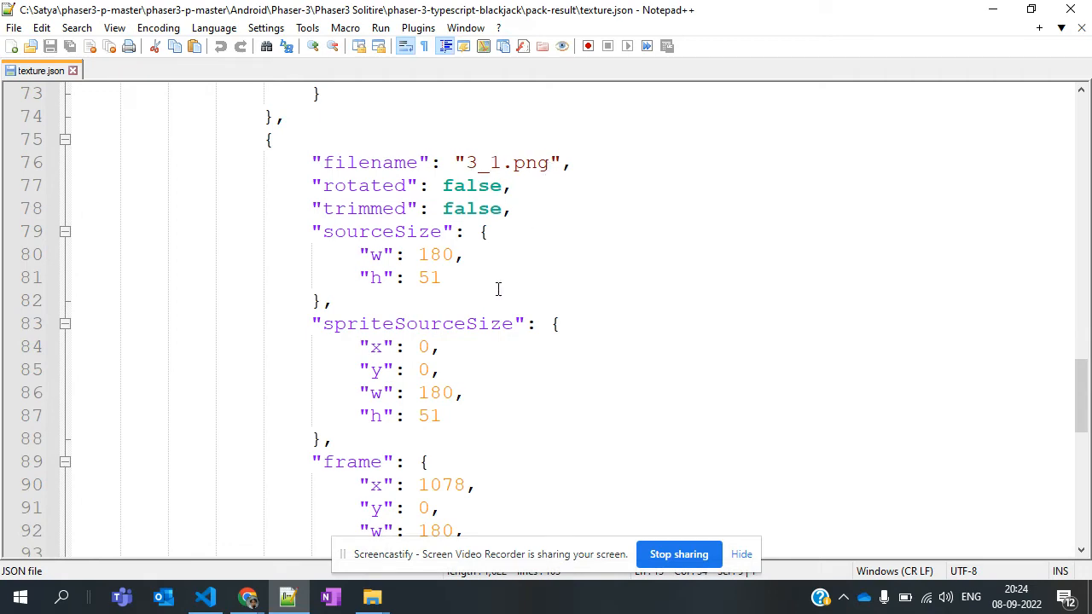
scroll(498, 289, down, 6)
scroll(498, 289, up, 13)
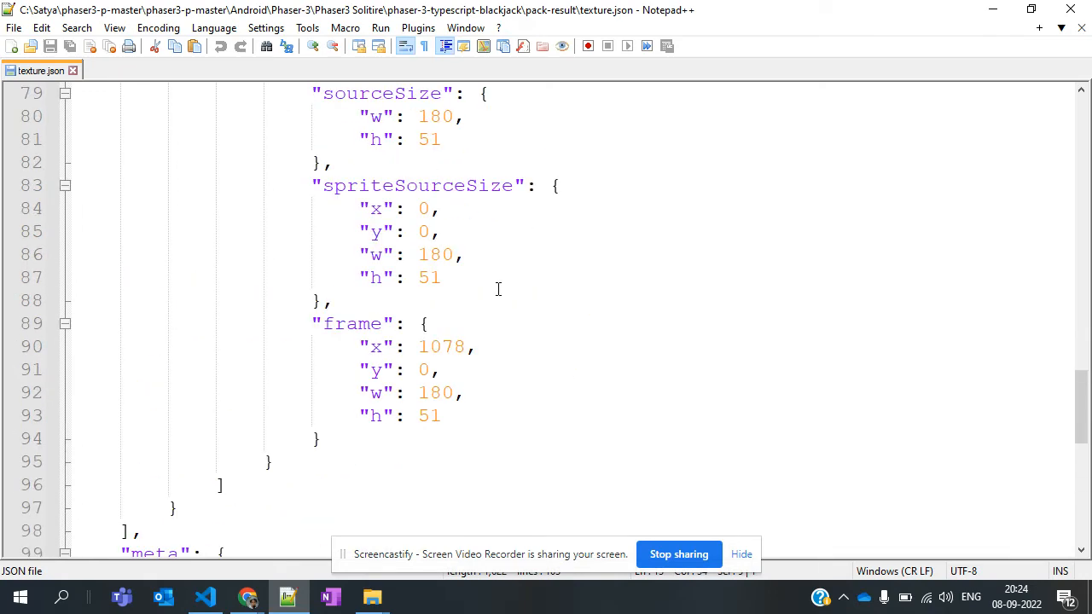
Examine the logo.png entry in texture.json, including its filename, trimmed flag, source size and frame coordinates
scroll(498, 289, up, 8)
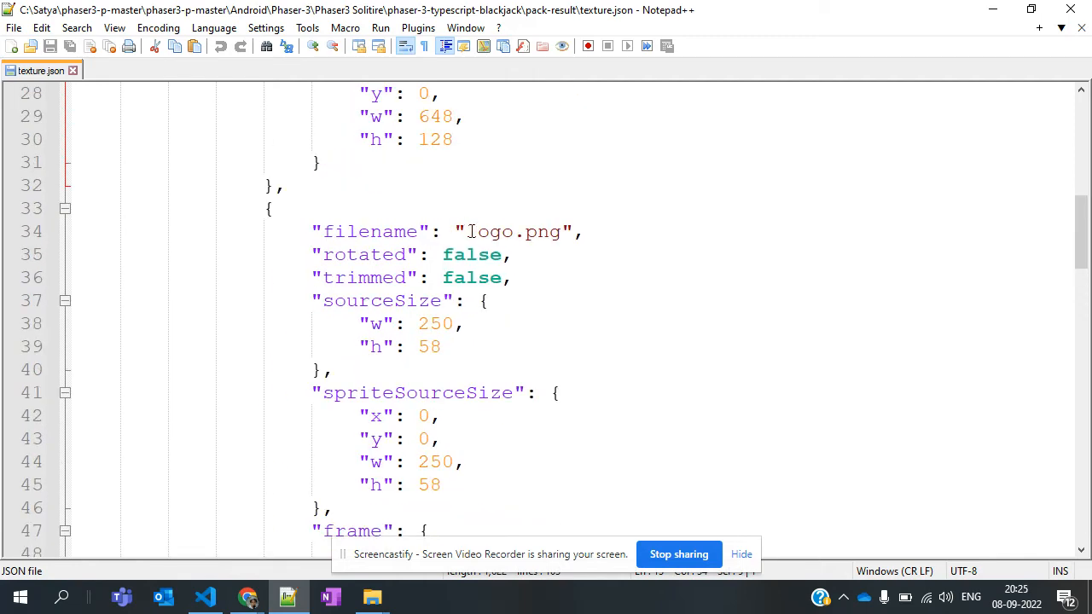
drag(467, 227, 566, 227)
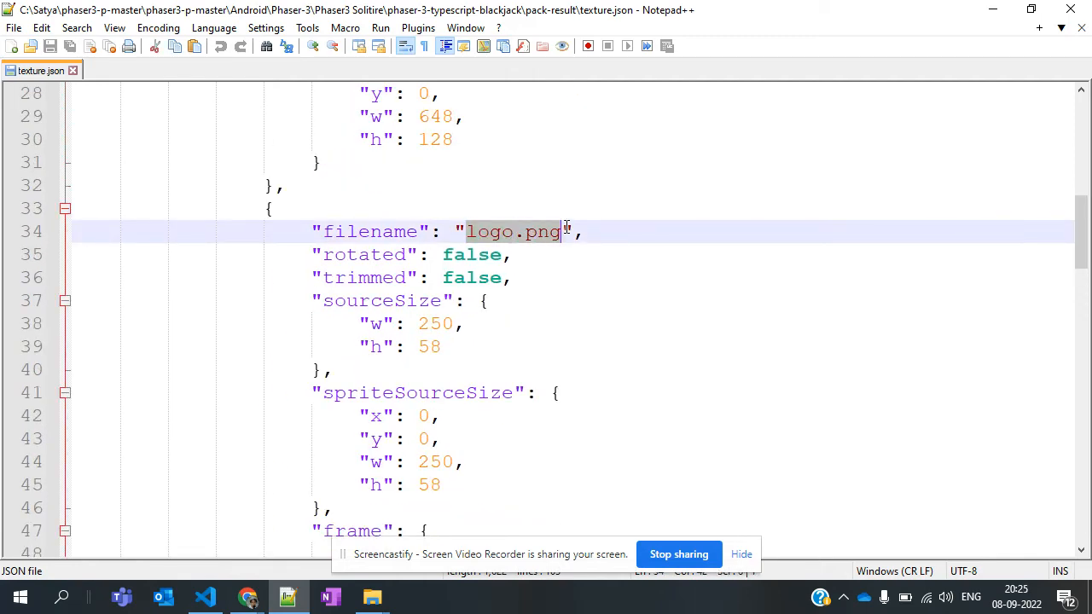
double_click(375, 274)
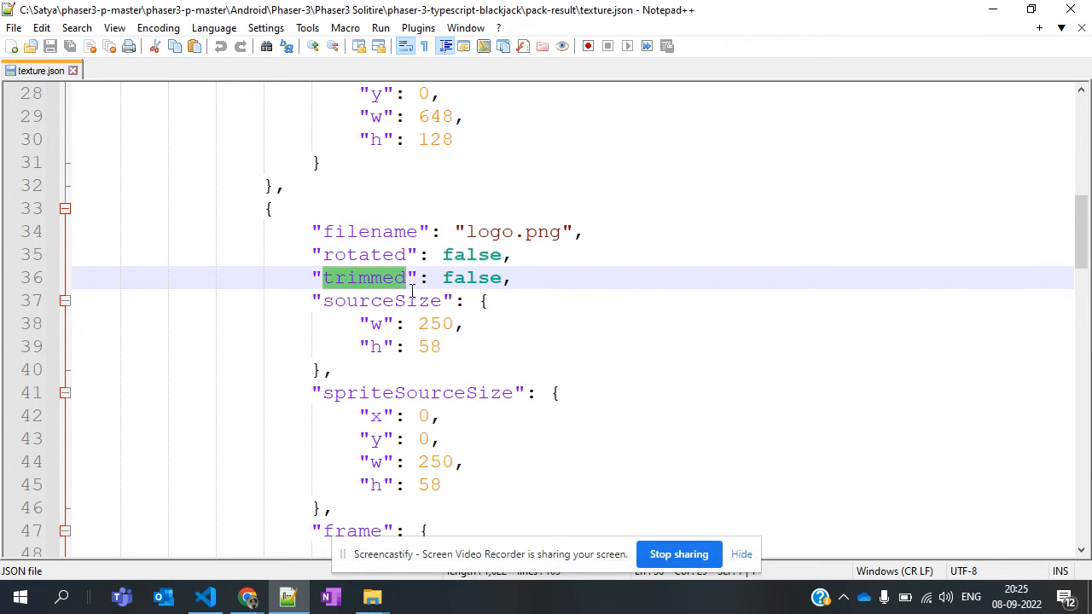
scroll(411, 291, down, 3)
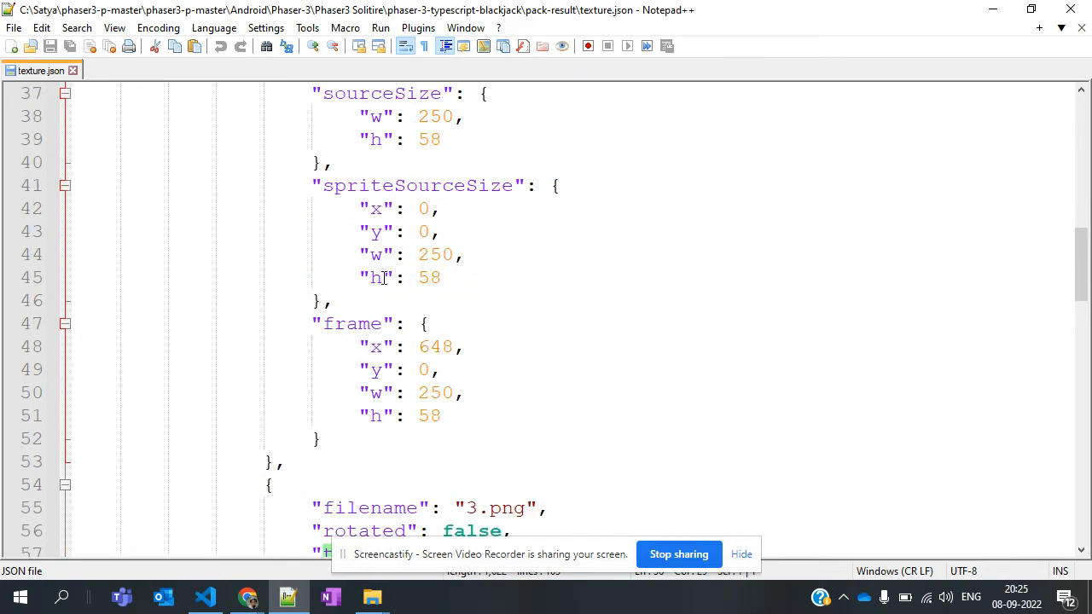
scroll(450, 266, down, 2)
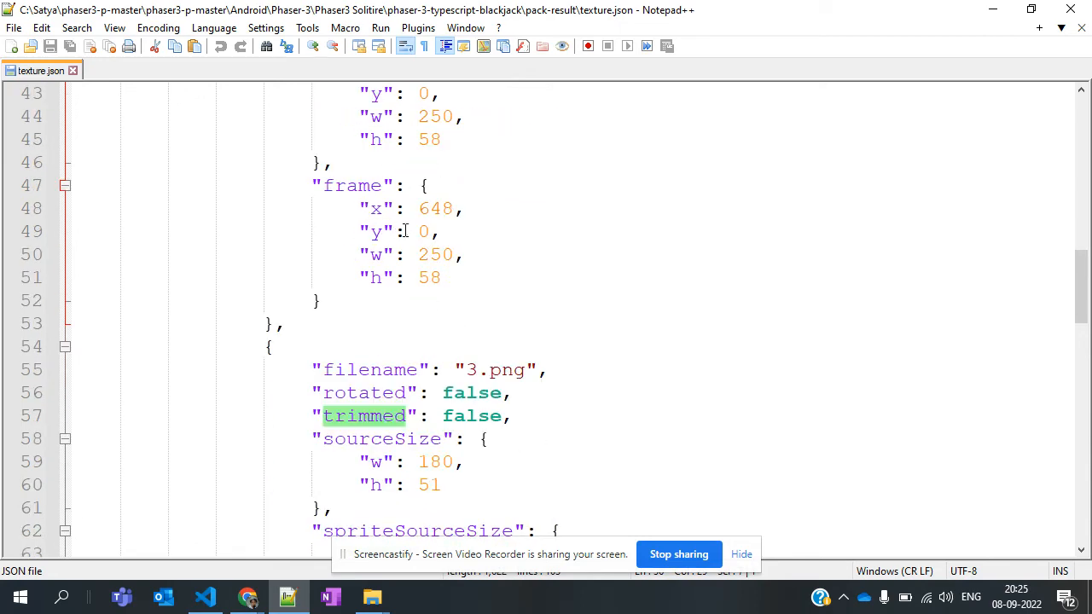
scroll(405, 296, up, 14)
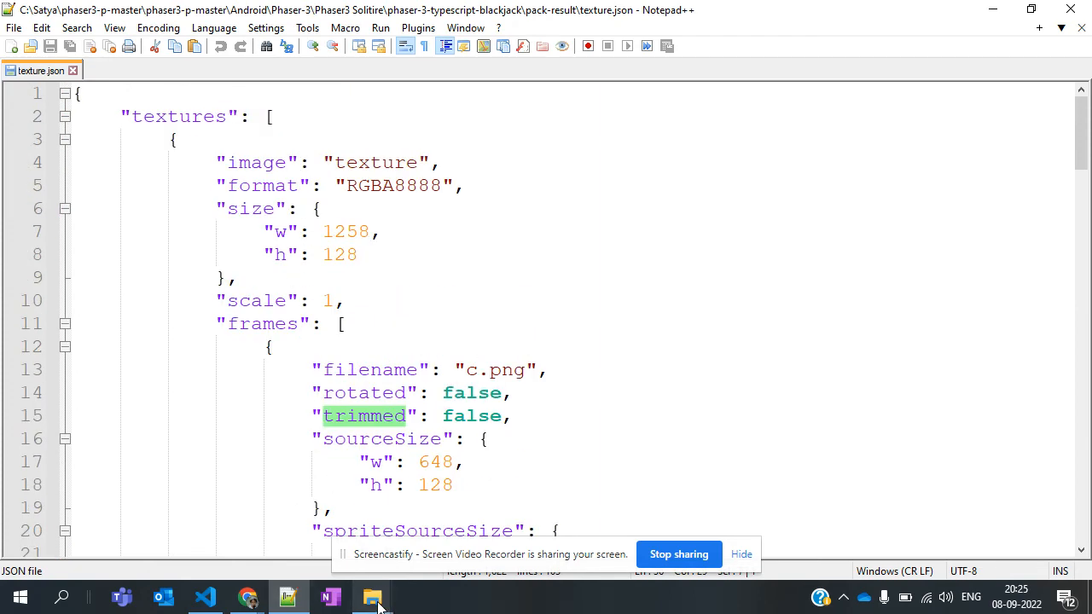
Switch to File Explorer, go to the blackjack project's assets/particles folder and select c.png
mouse_move(373, 606)
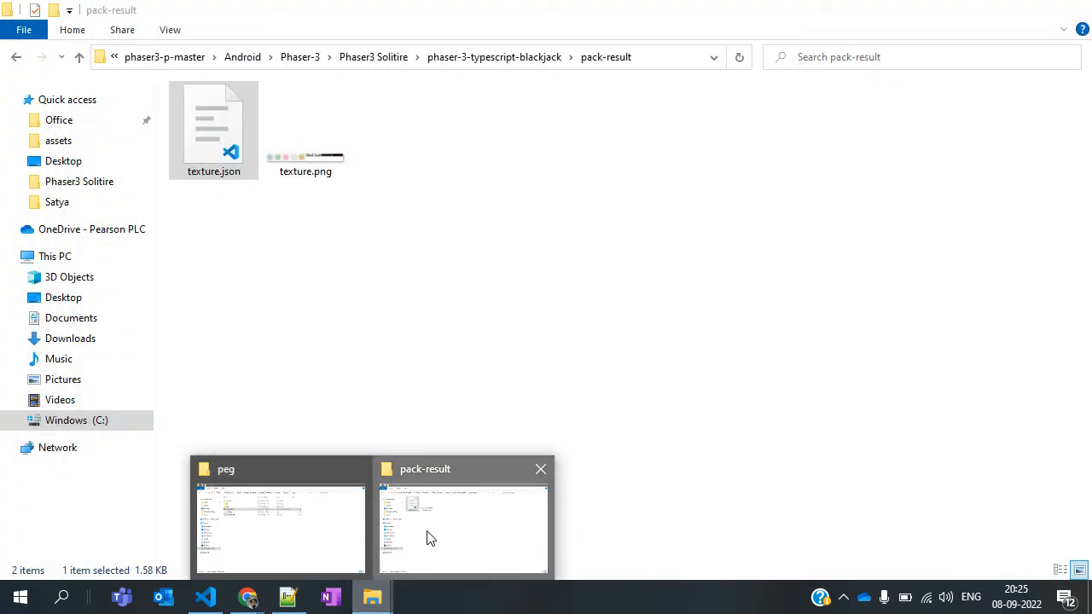
click(429, 538)
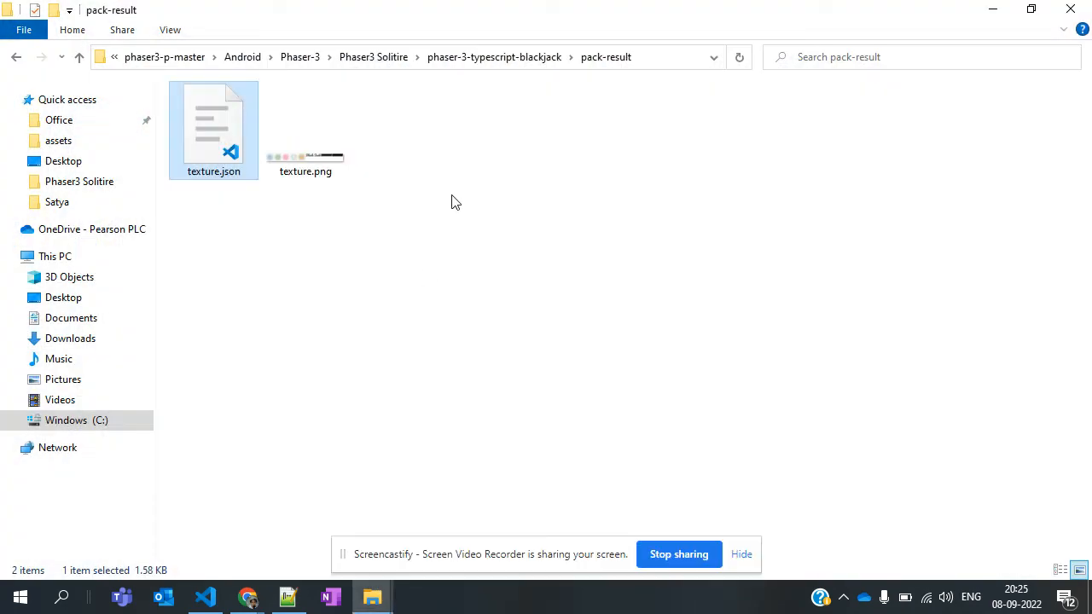
click(462, 58)
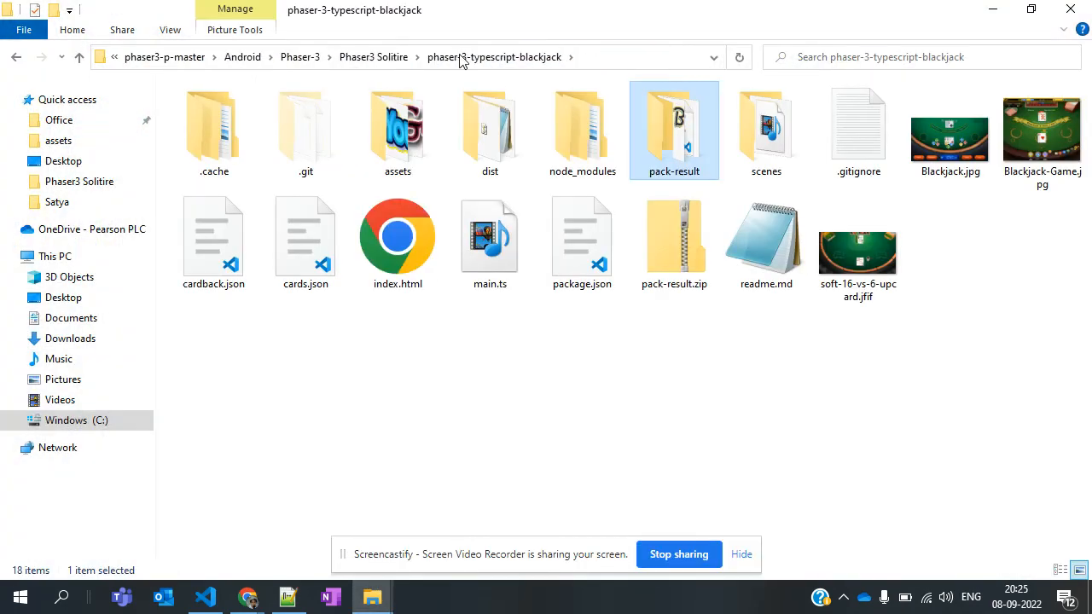
double_click(363, 128)
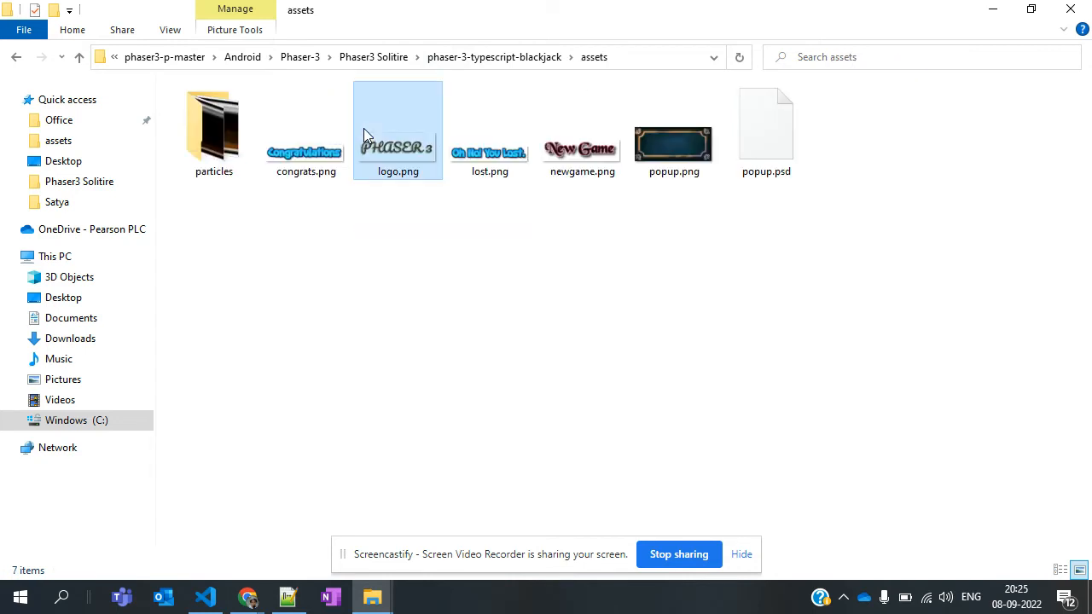
click(364, 127)
double_click(232, 145)
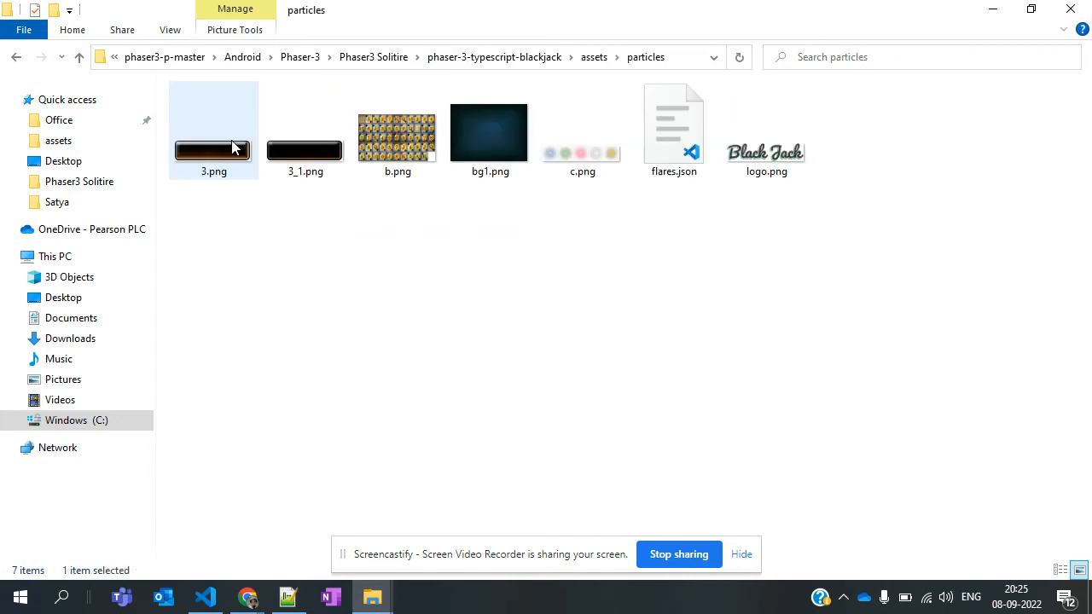
click(587, 166)
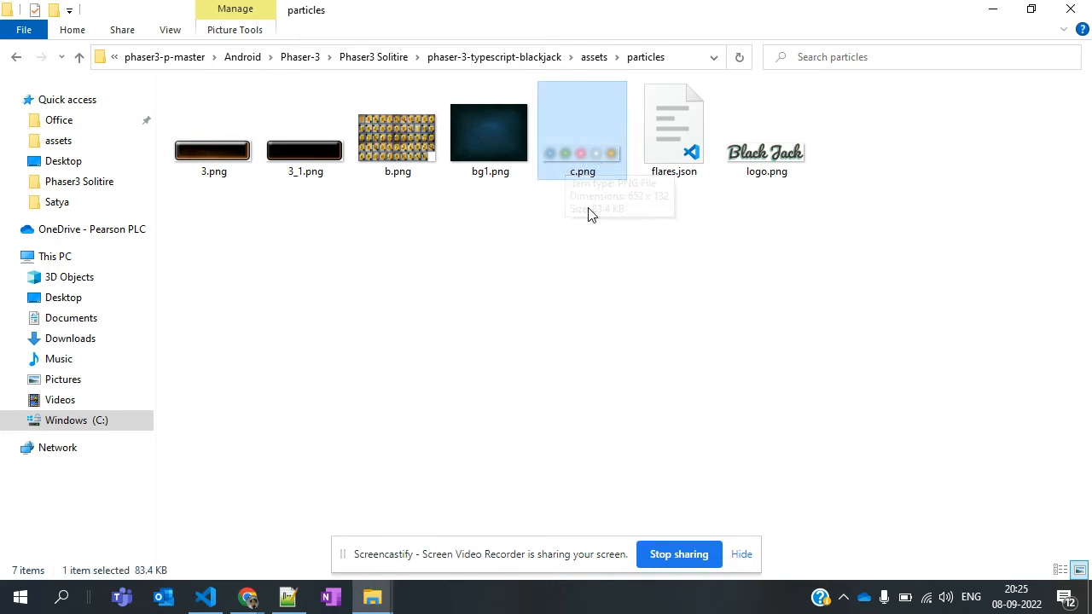
Open flares.json from the particles folder in Notepad++ and examine its color frame entries and meta section
click(657, 150)
right_click(656, 149)
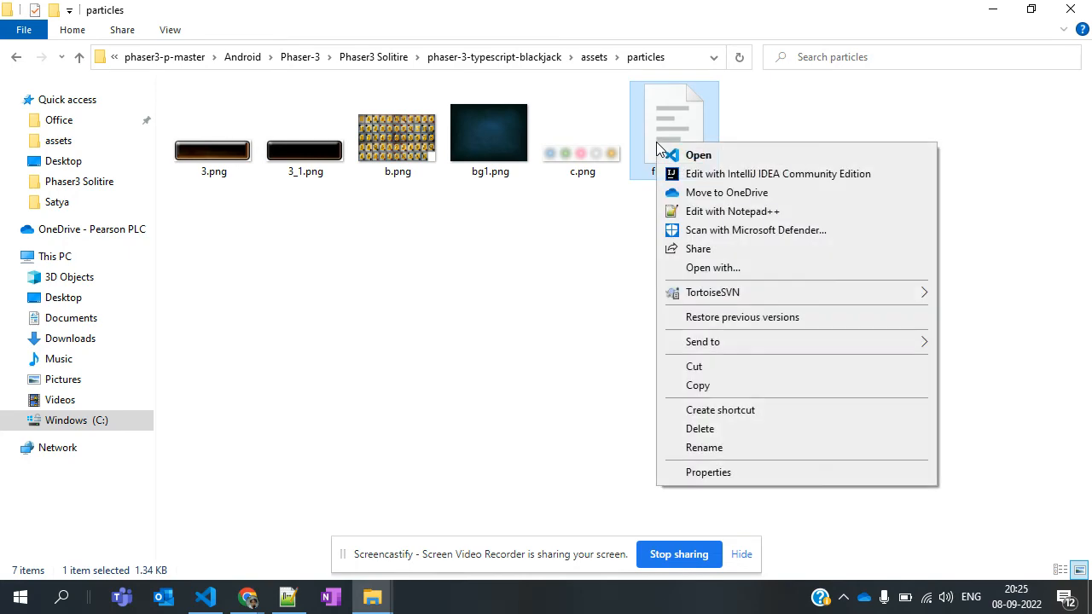
click(698, 211)
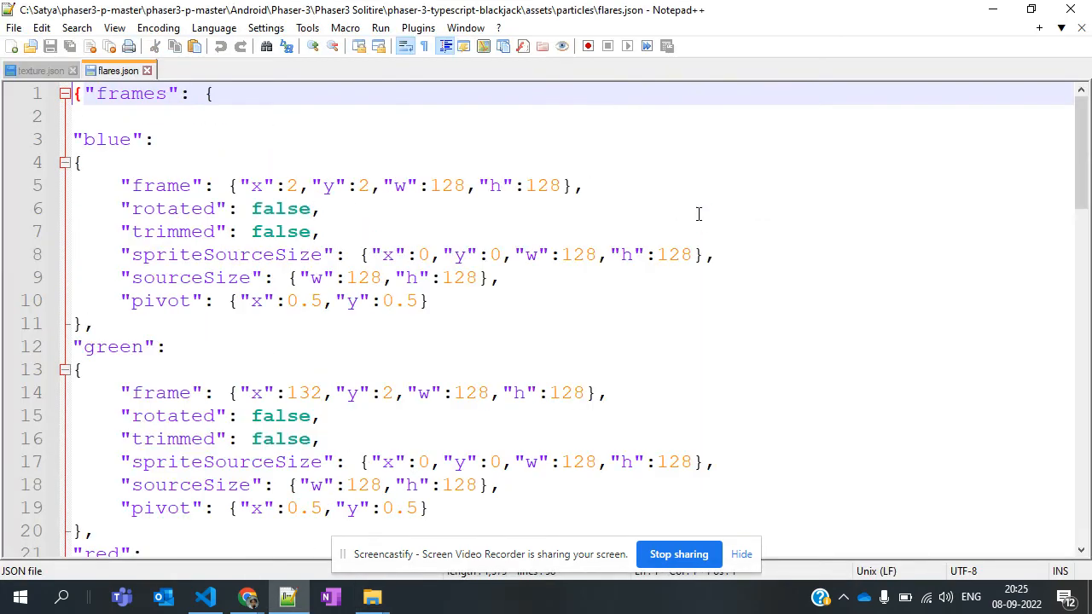
scroll(155, 394, down, 9)
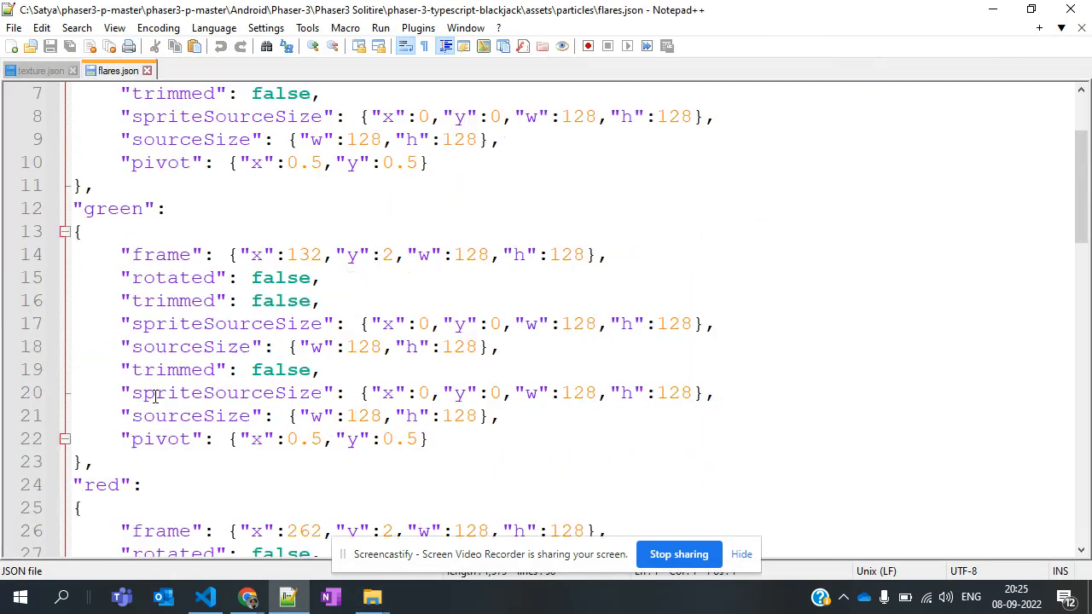
scroll(155, 394, down, 5)
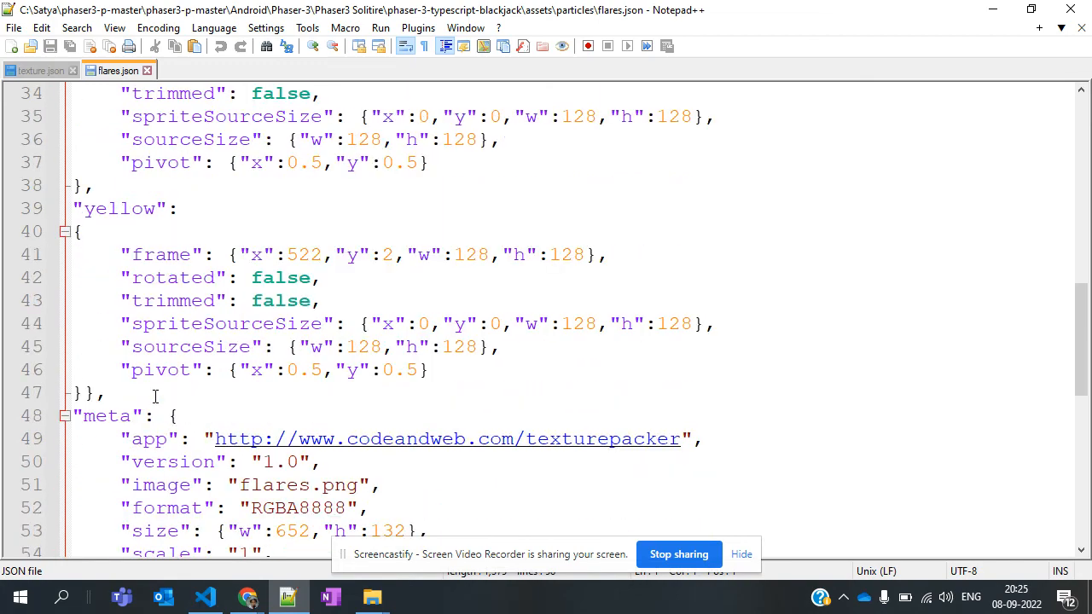
scroll(155, 394, up, 8)
scroll(155, 394, up, 6)
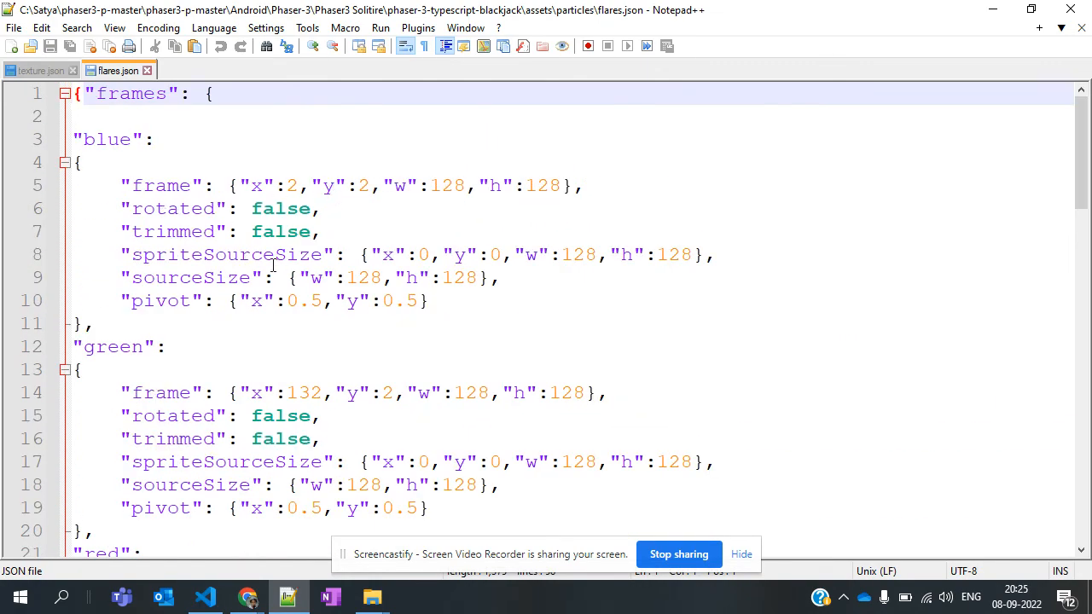
Switch to main.ts in Visual Studio Code and examine the particles1 emitter code, including its 'blue' frame setting
click(209, 599)
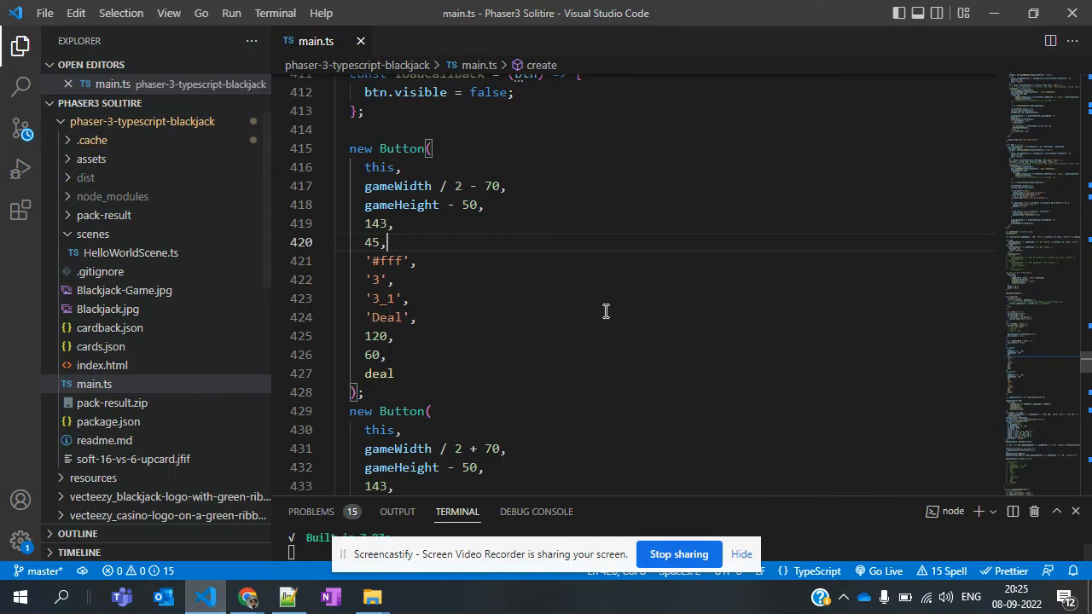
click(605, 311)
scroll(605, 311, up, 1)
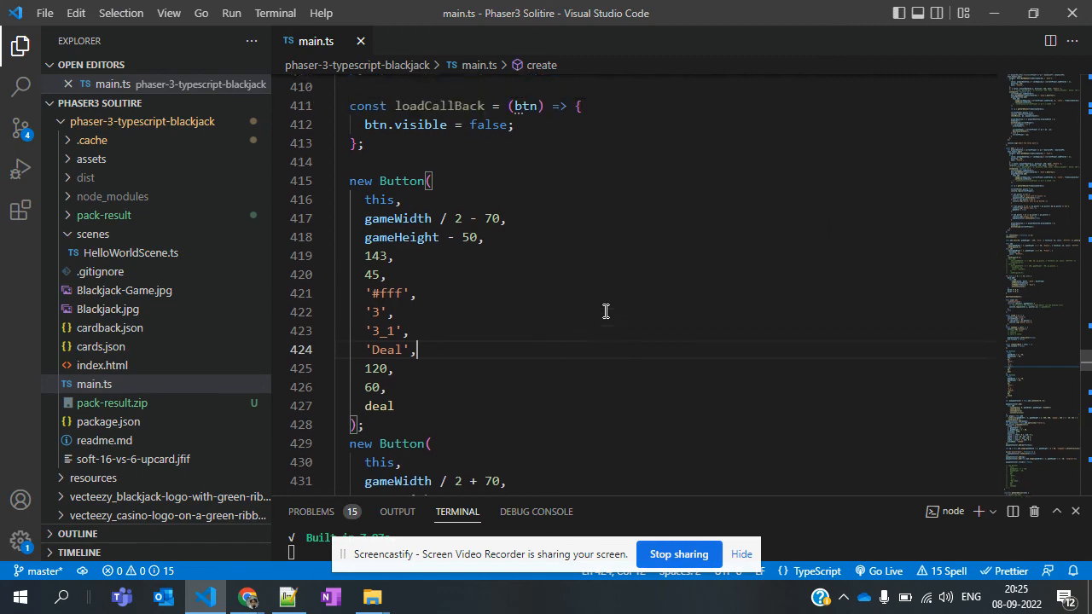
scroll(605, 311, down, 8)
scroll(606, 311, down, 6)
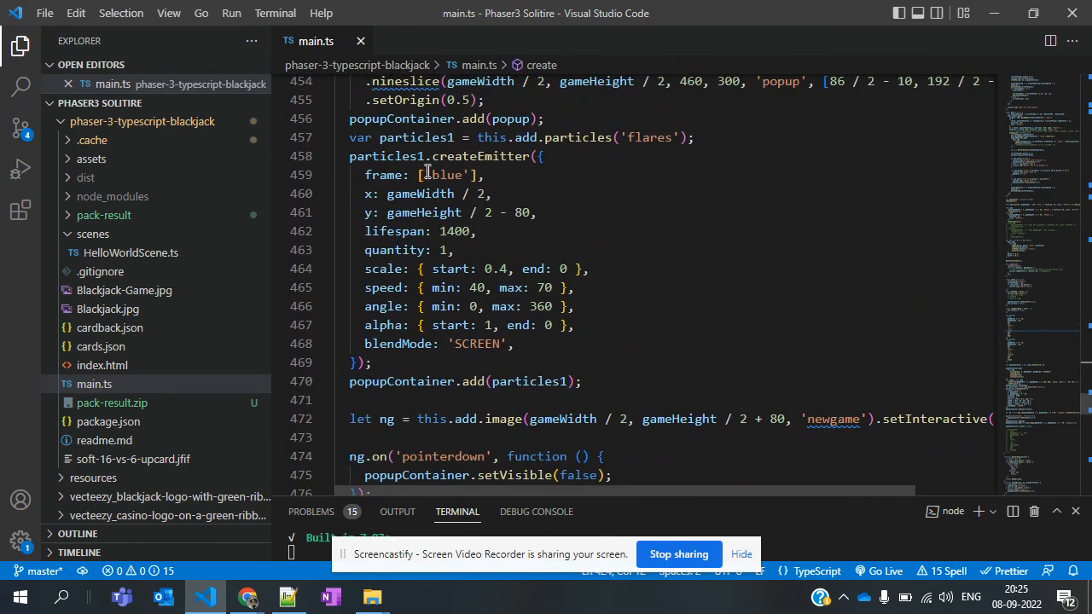
double_click(463, 175)
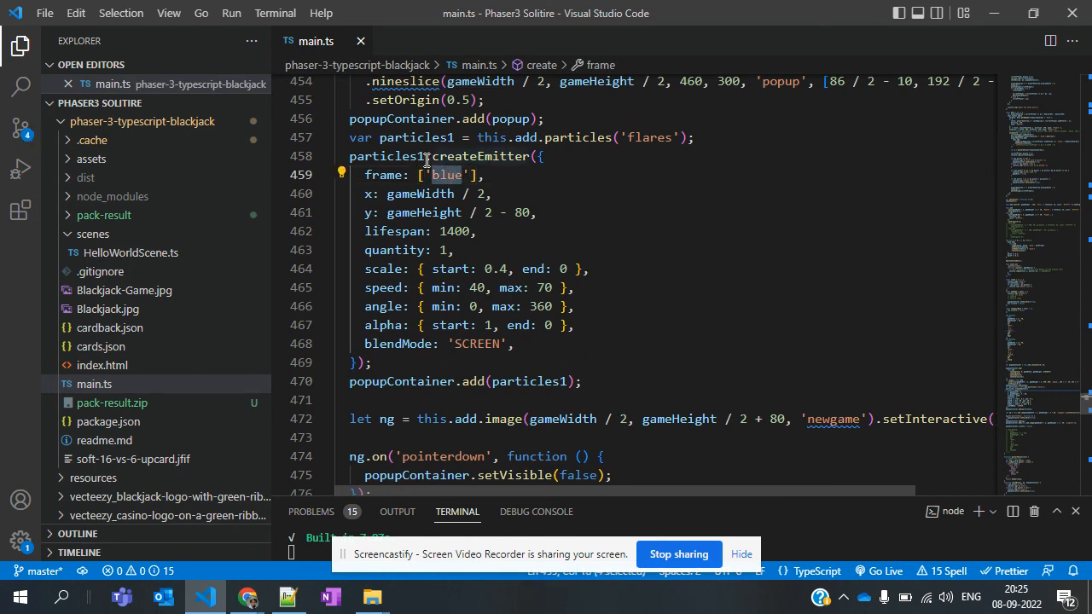
double_click(397, 157)
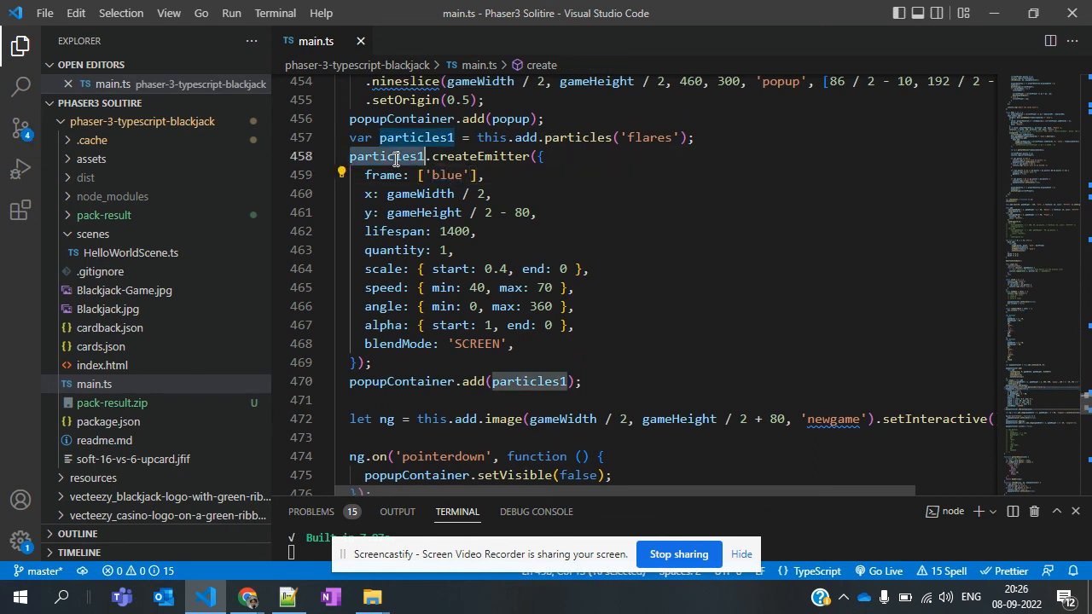
Search main.ts for flares and trace it back to the atlas load line in preload, checking the c.png path
triple_click(649, 136)
double_click(650, 136)
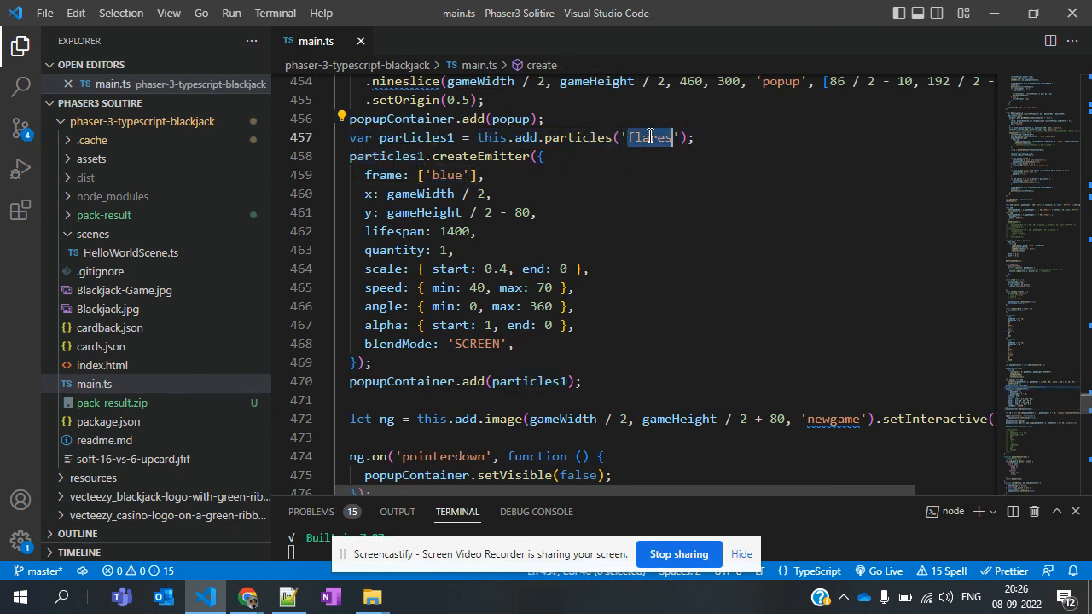
key(ctrl+f)
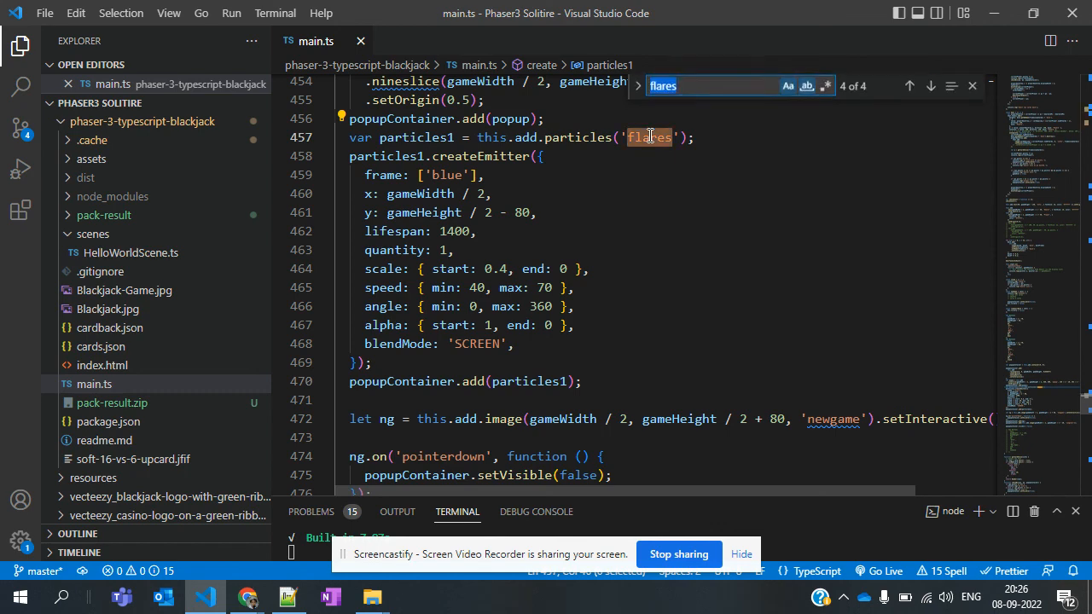
click(908, 92)
click(909, 92)
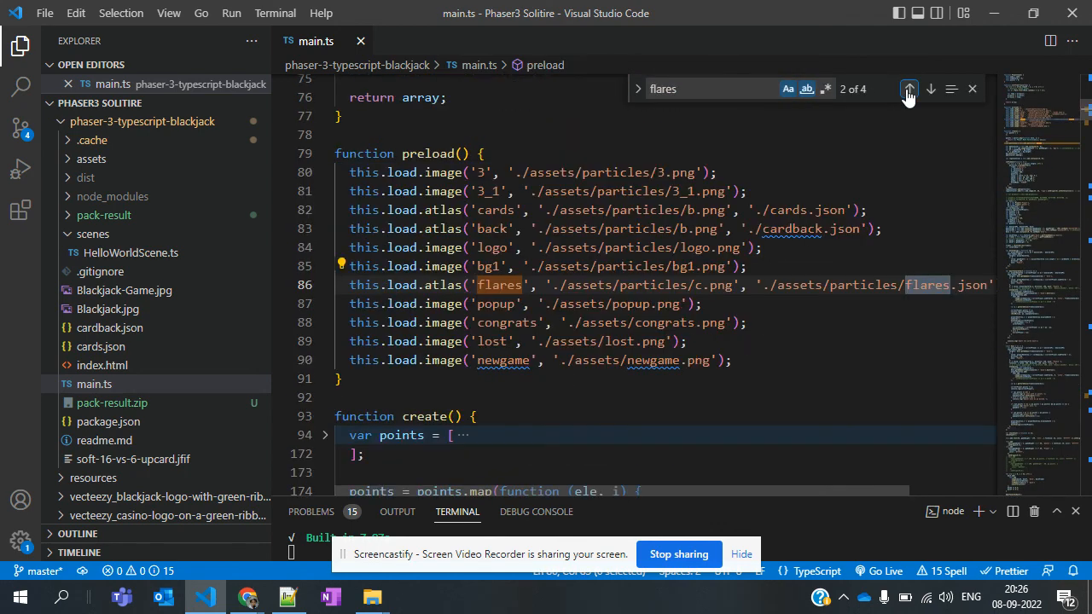
click(710, 286)
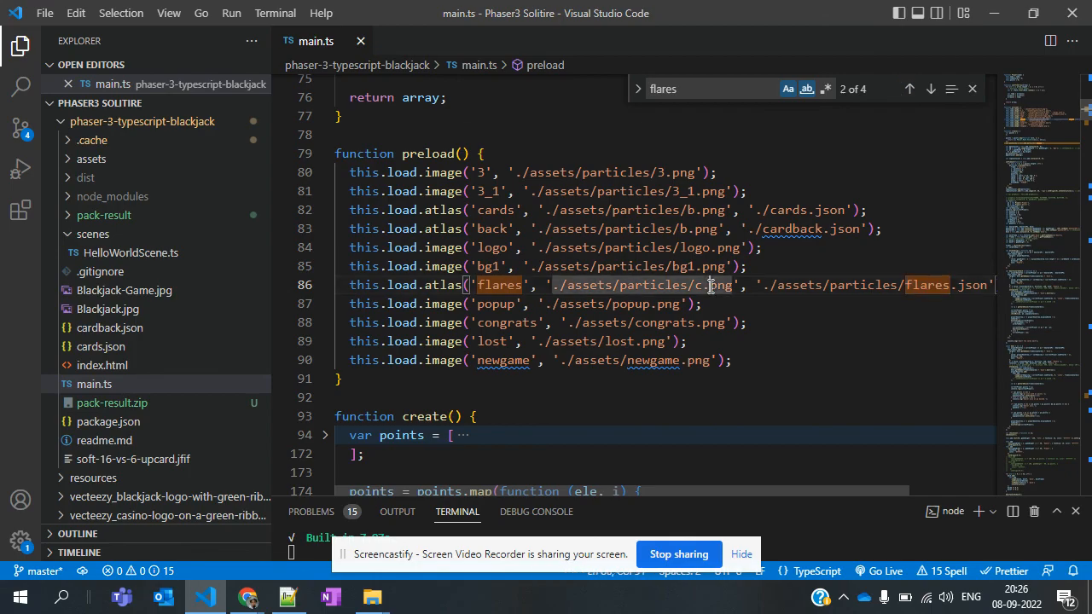